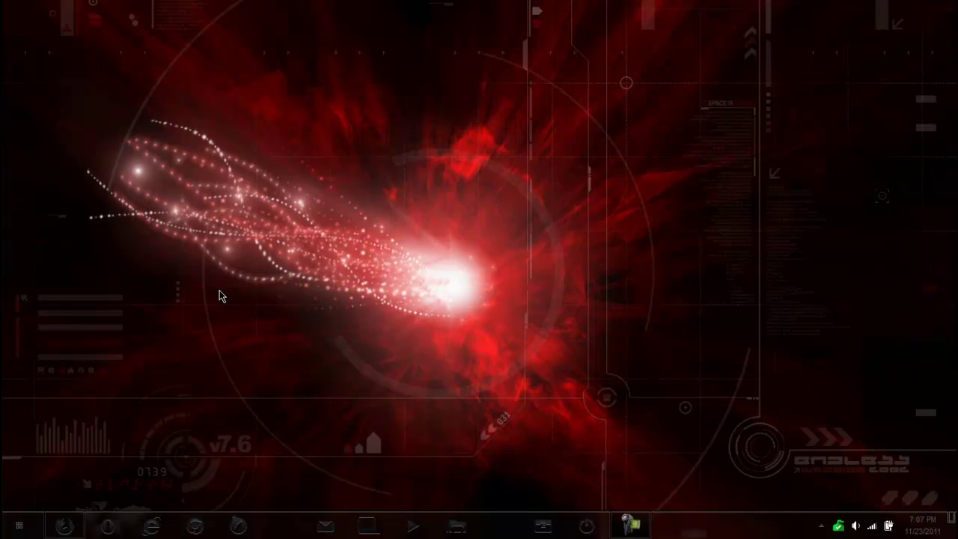
Bring the DriverZone Free Driver Scan page forward in Firefox, then go to Home
left_click(64, 526)
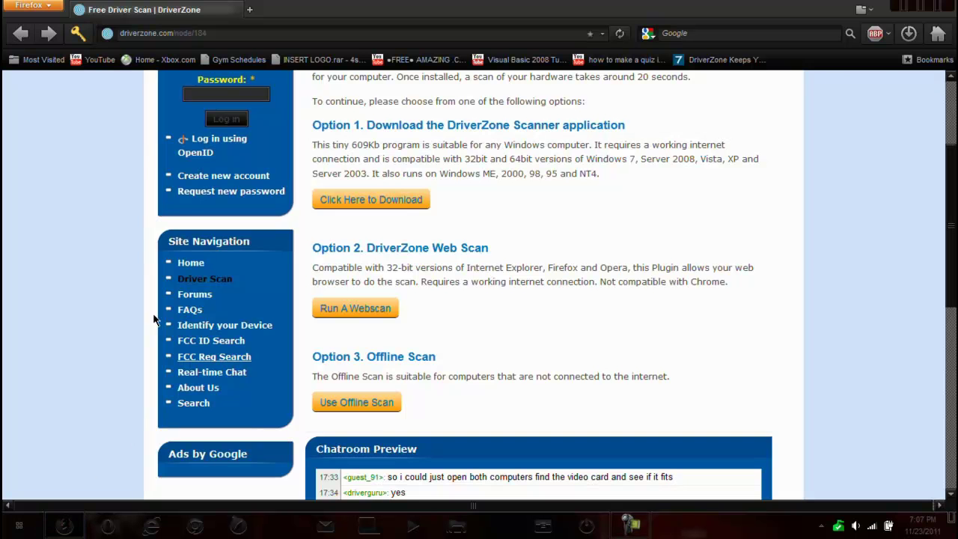
scroll(93, 262, "up", 4)
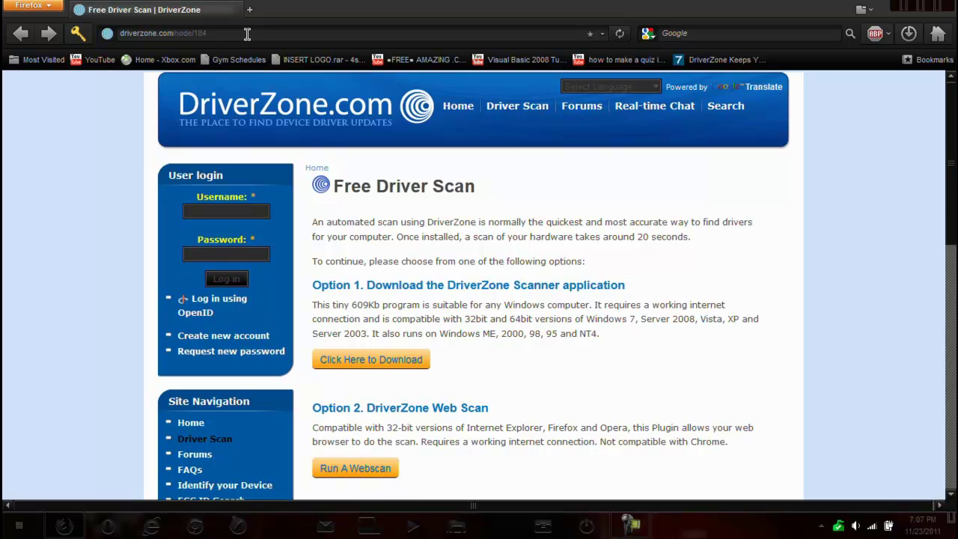
scroll(110, 183, "down", 4)
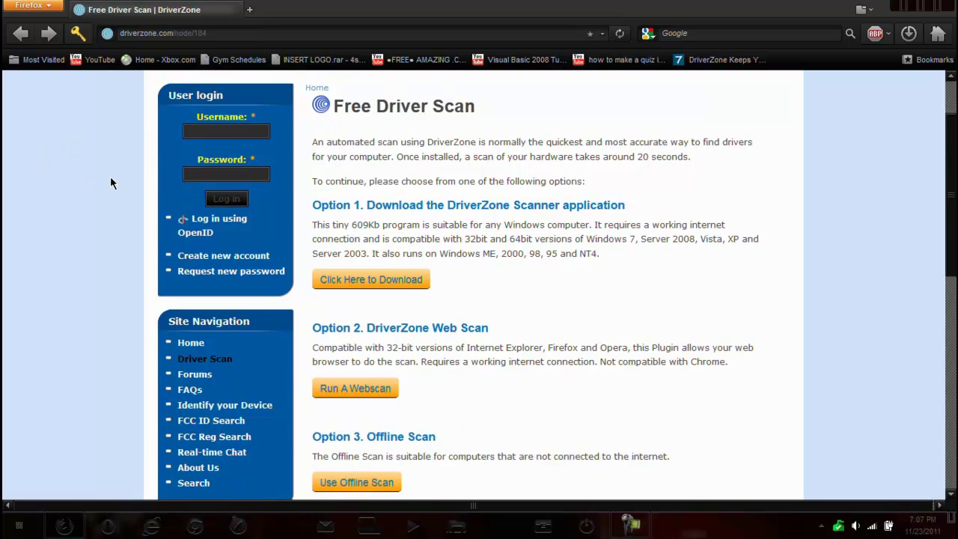
scroll(110, 183, "up", 4)
scroll(110, 183, "down", 2)
left_click(189, 341)
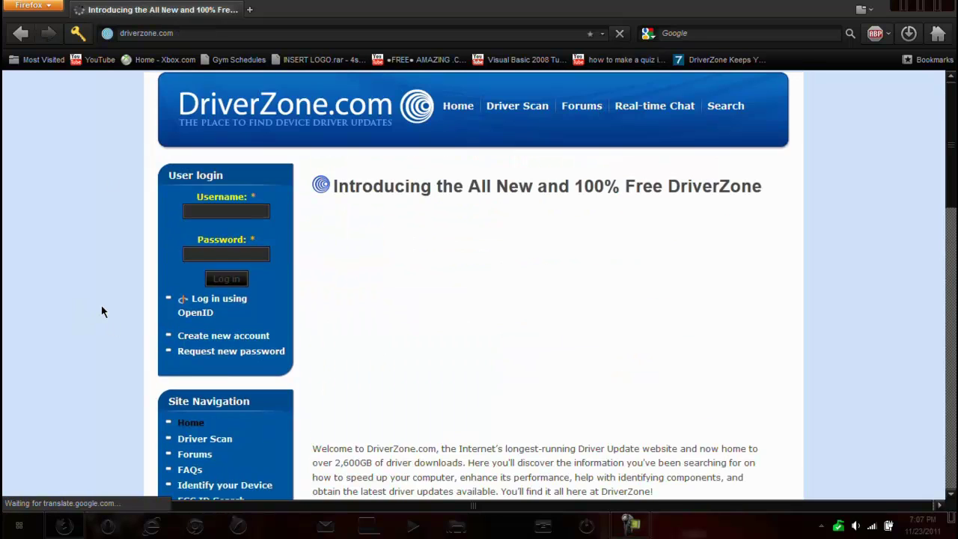
Scroll the home page to Option 1 and choose Download Now for the free scanner
scroll(387, 298, "down", 10)
scroll(388, 297, "down", 2)
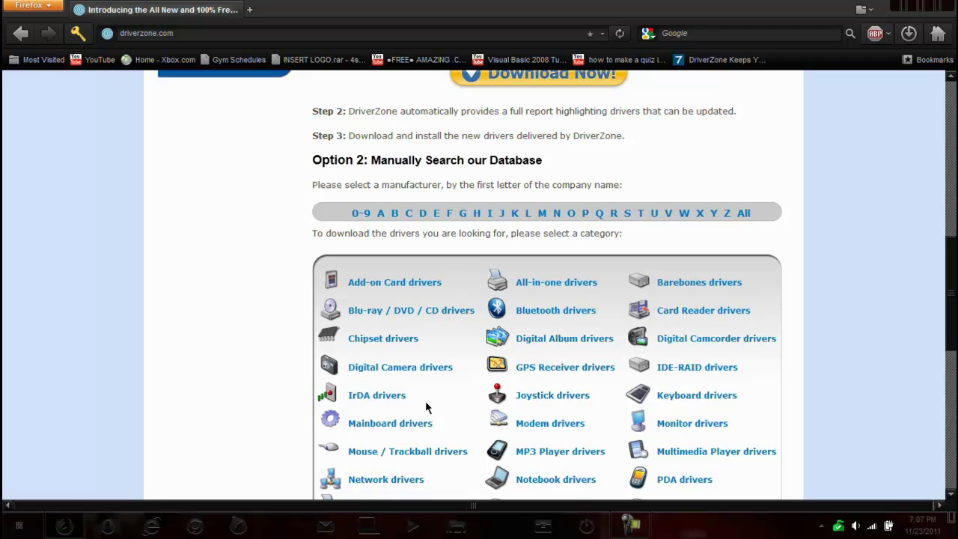
scroll(524, 397, "down", 2)
scroll(453, 395, "up", 6)
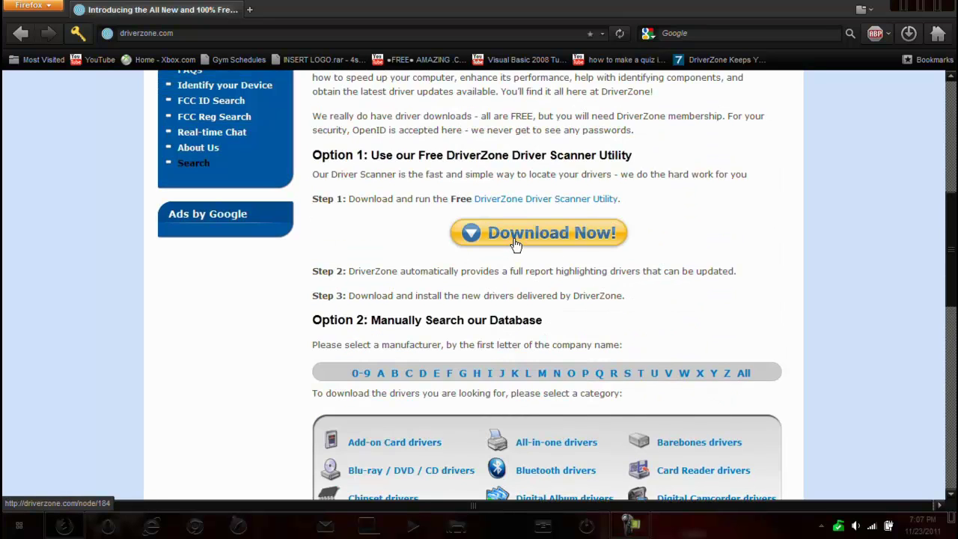
left_click(515, 246)
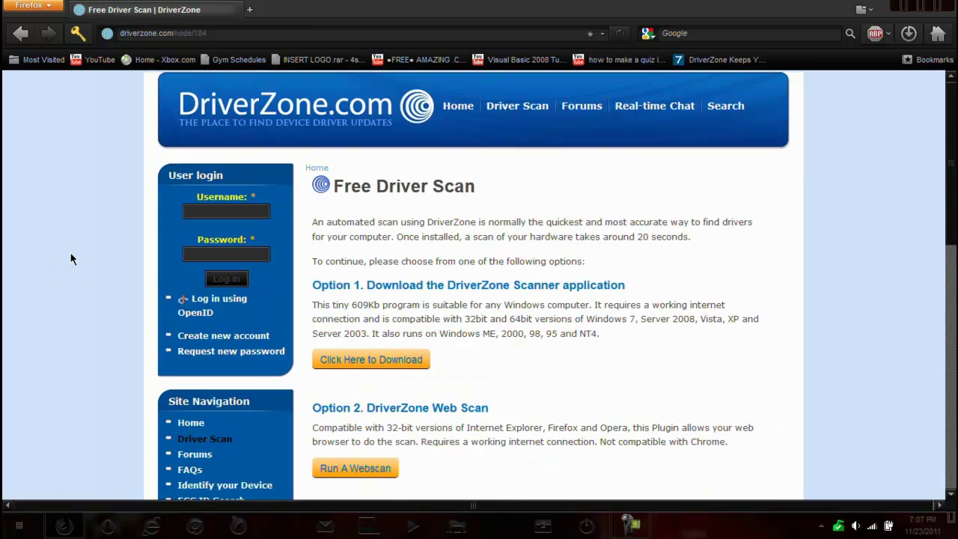
scroll(71, 253, "down", 2)
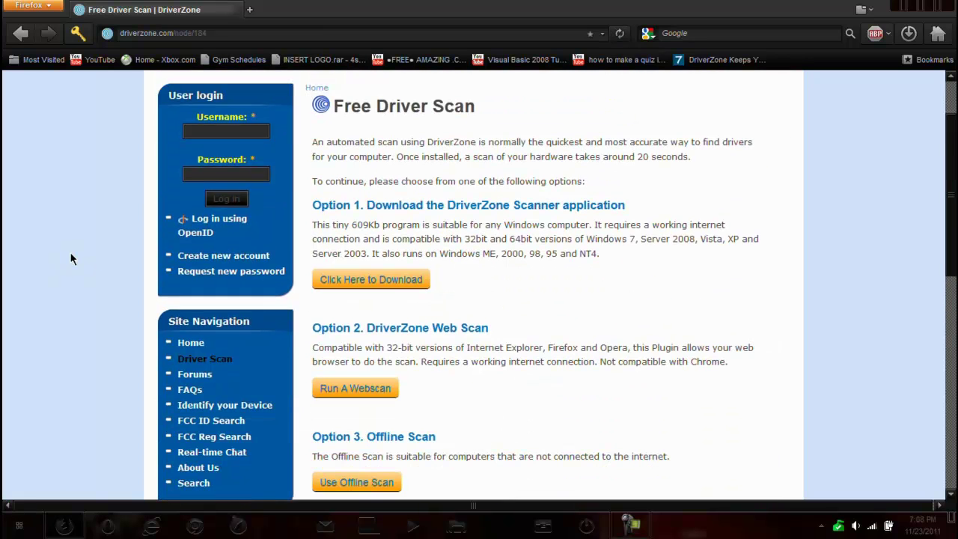
scroll(72, 258, "down", 2)
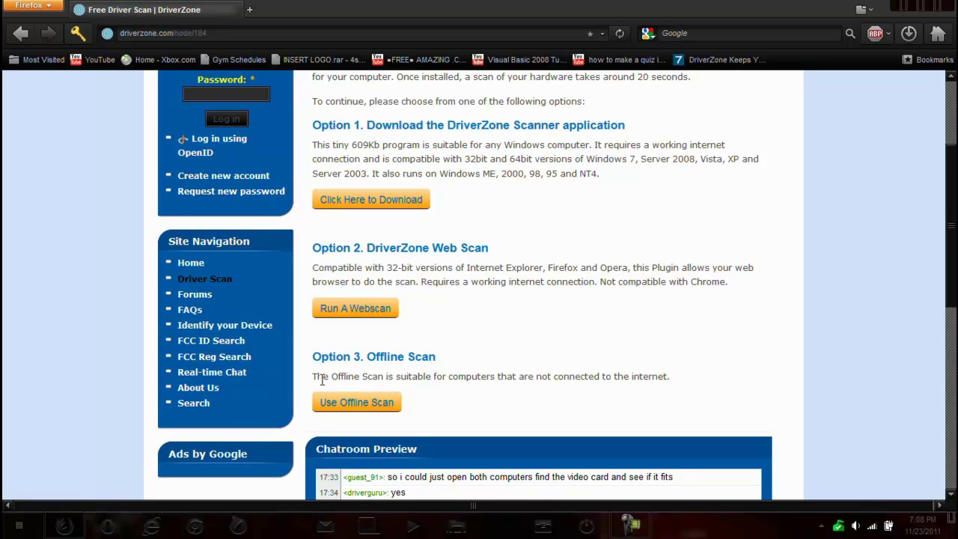
left_click_drag(323, 377, 435, 375)
left_click(451, 393)
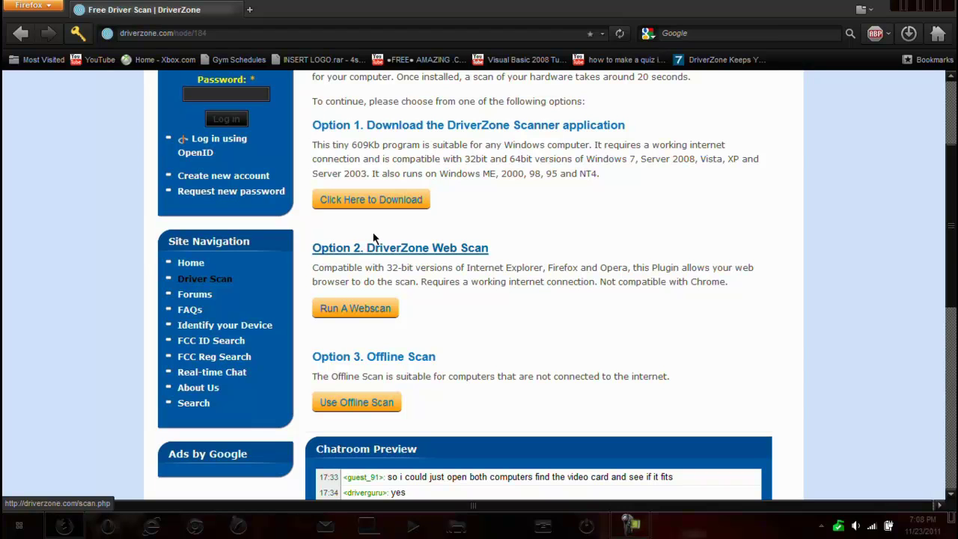
Download DriverZoneScanner.exe and save it into the Downloads folder
left_click(379, 204)
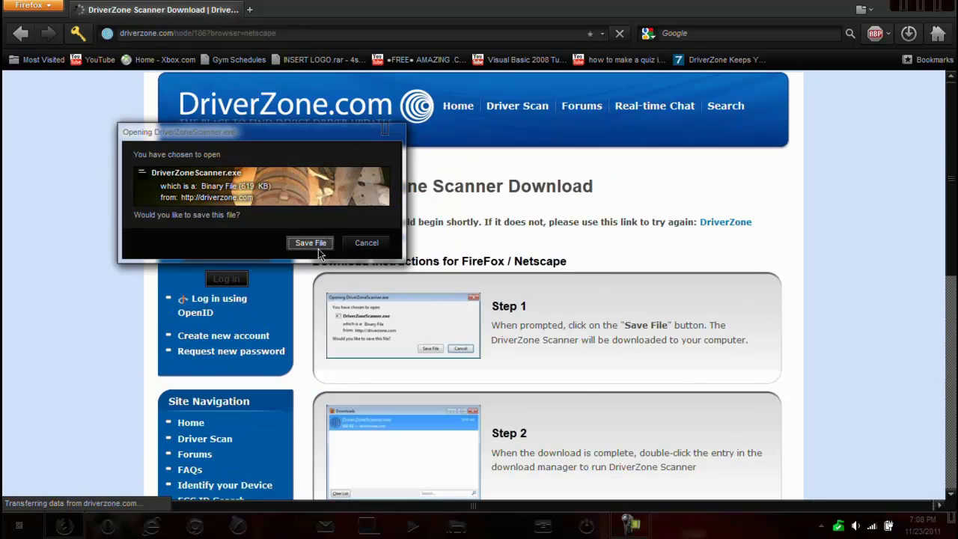
left_click(318, 248)
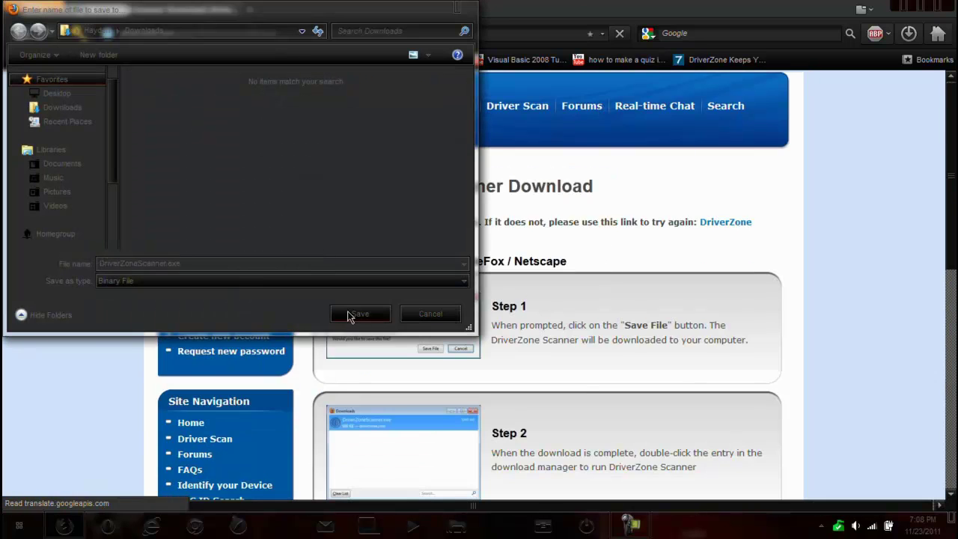
left_click(348, 316)
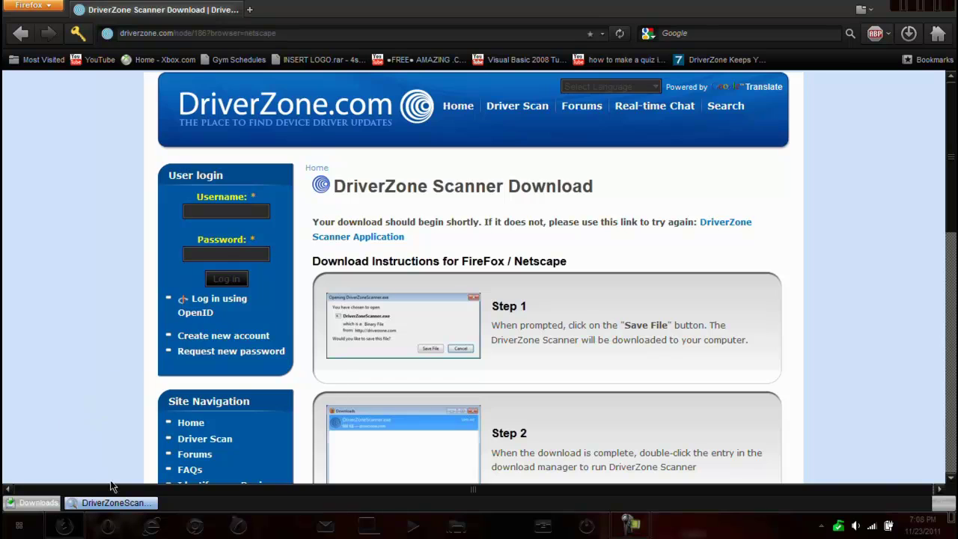
Run the downloaded DriverZoneScanner.exe from the downloads bar, confirming Run
mouse_move(120, 508)
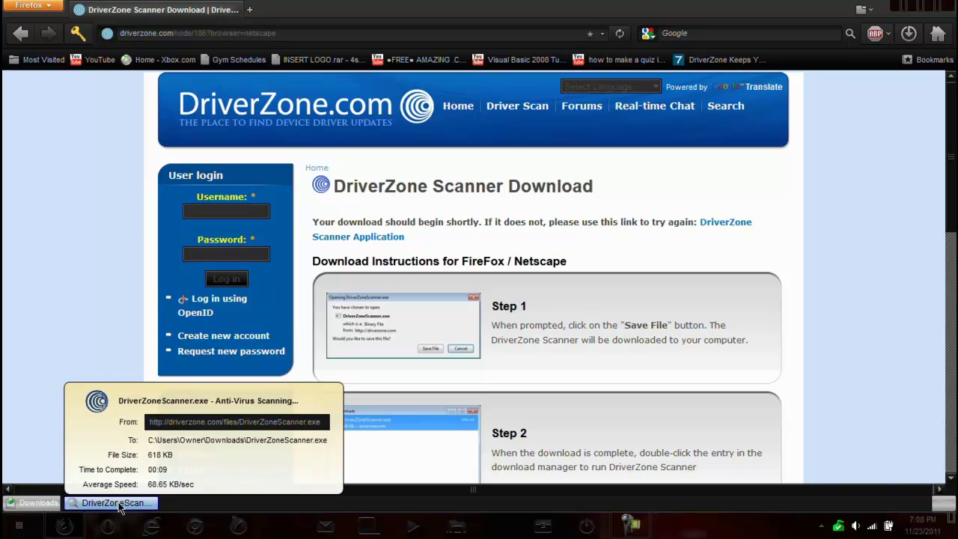
left_click(120, 508)
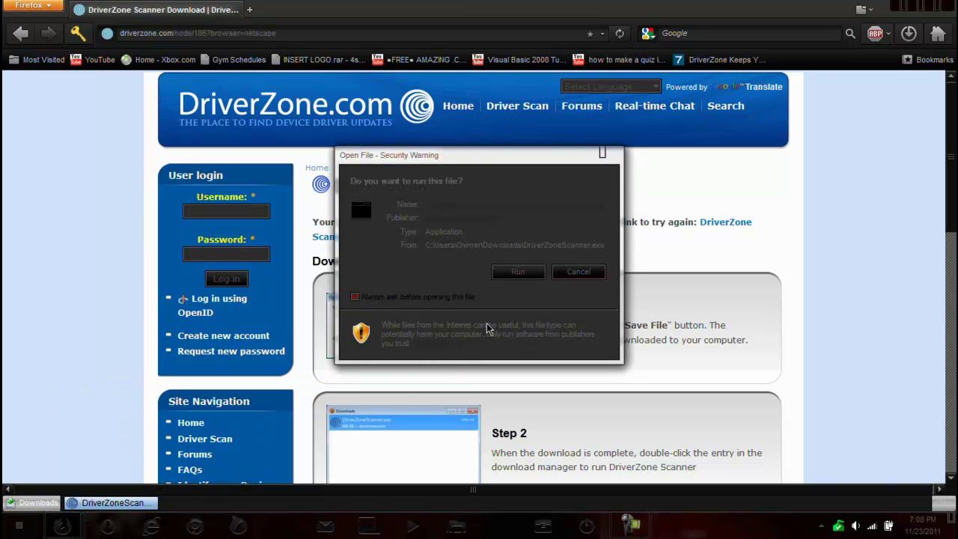
left_click(517, 273)
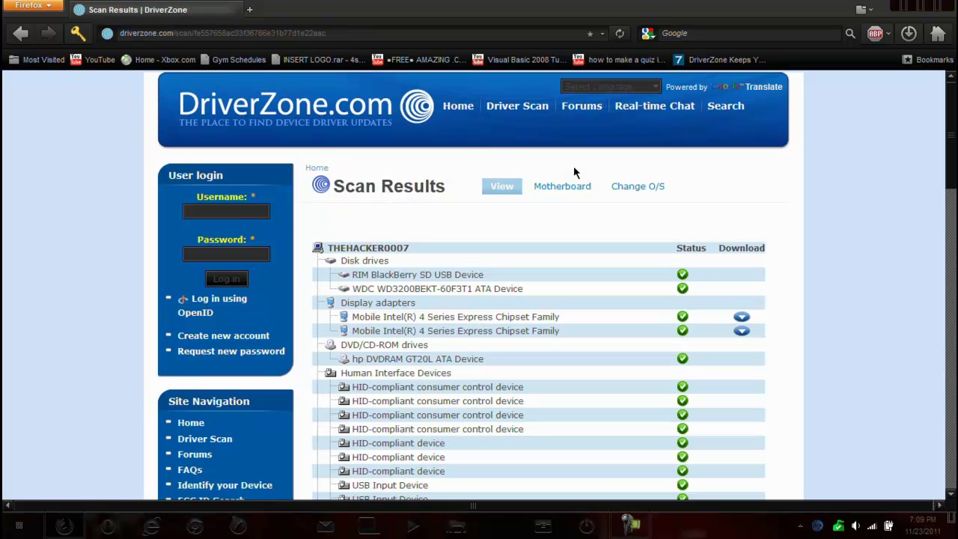
scroll(574, 168, "down", 10)
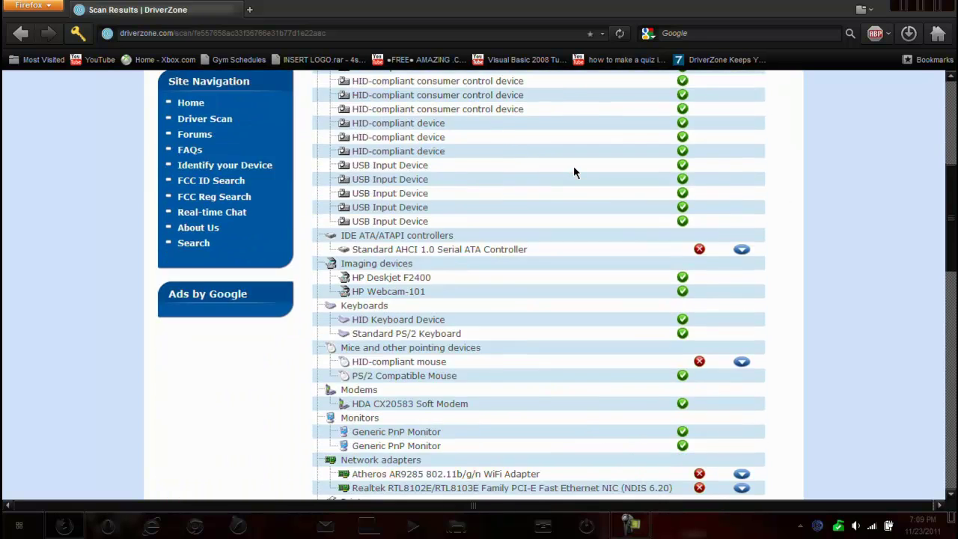
scroll(574, 170, "down", 10)
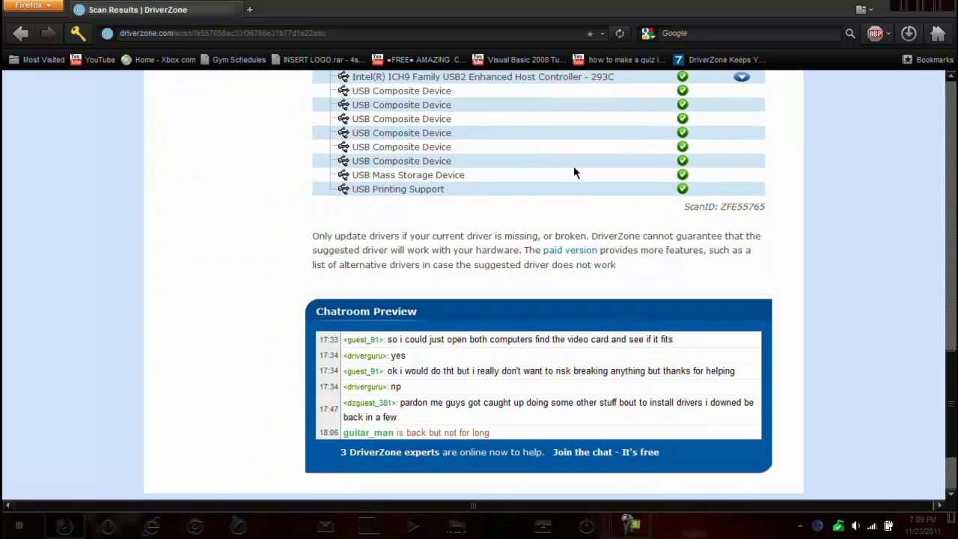
scroll(574, 172, "up", 15)
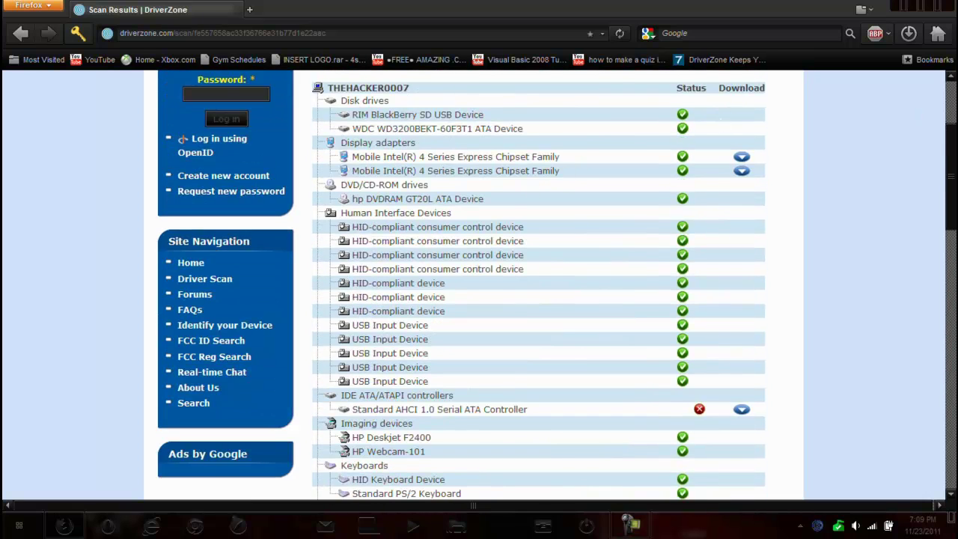
left_click_drag(952, 176, 934, 387)
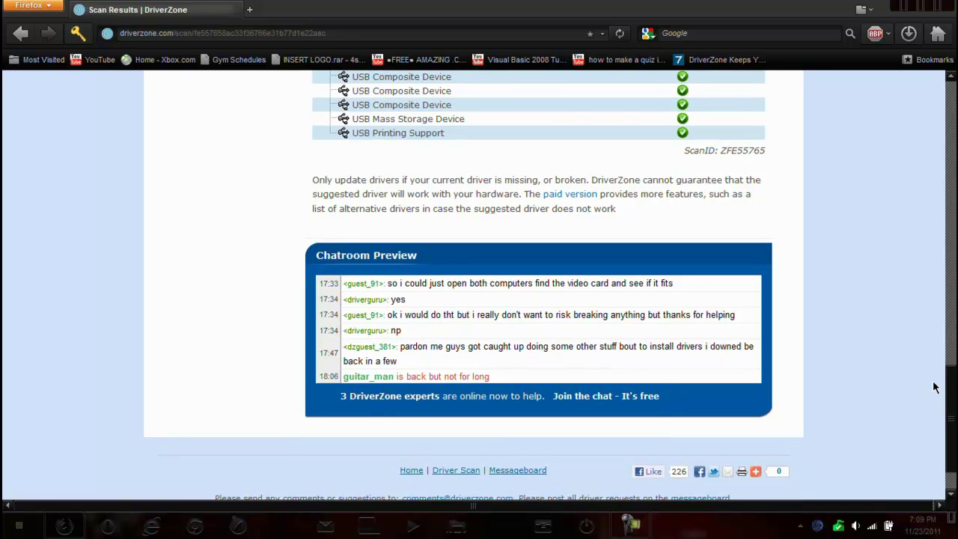
left_click_drag(934, 387, 934, 385)
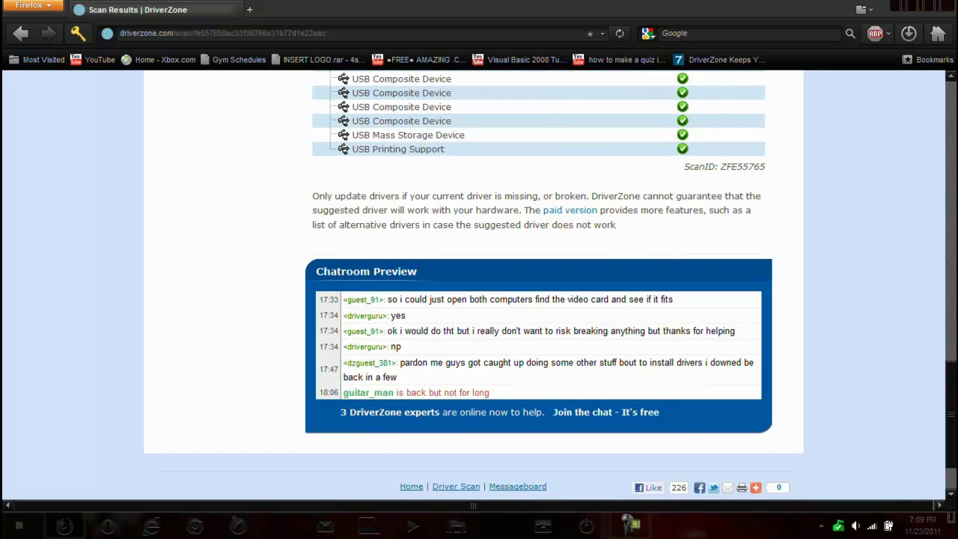
scroll(538, 285, "up", 8)
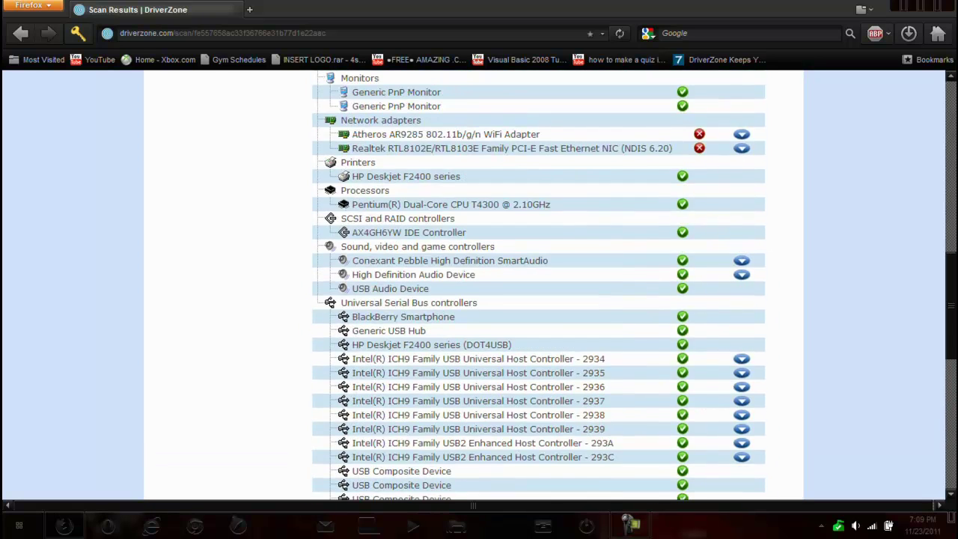
scroll(539, 285, "up", 2)
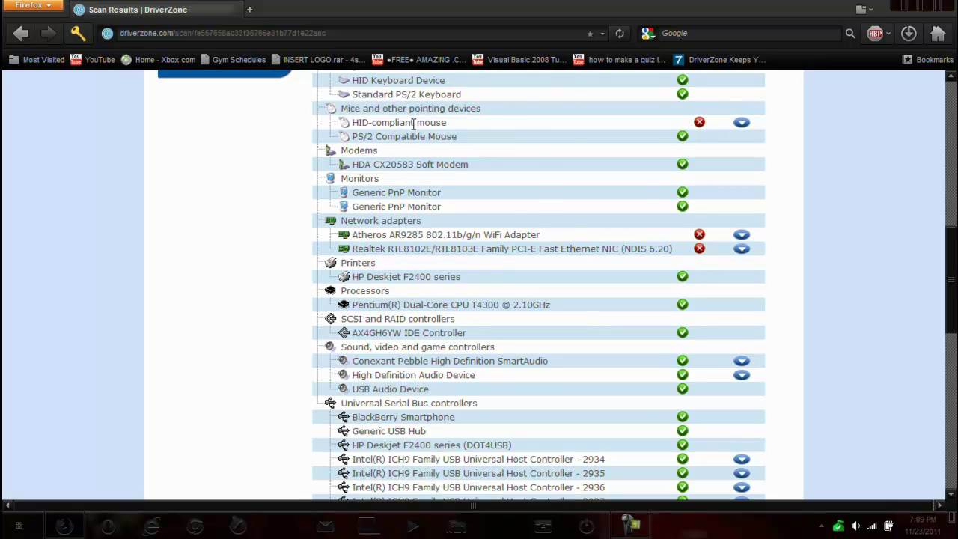
scroll(426, 121, "up", 4)
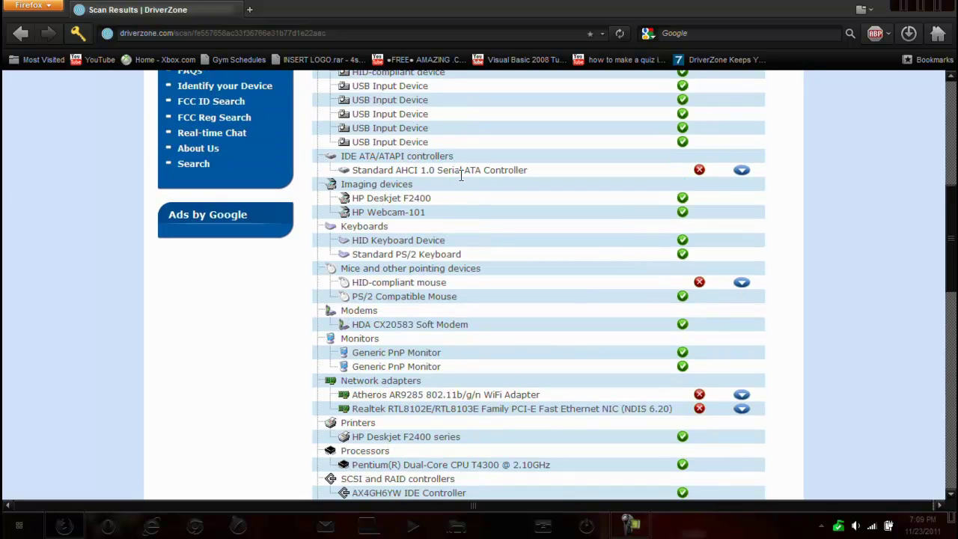
scroll(341, 232, "up", 6)
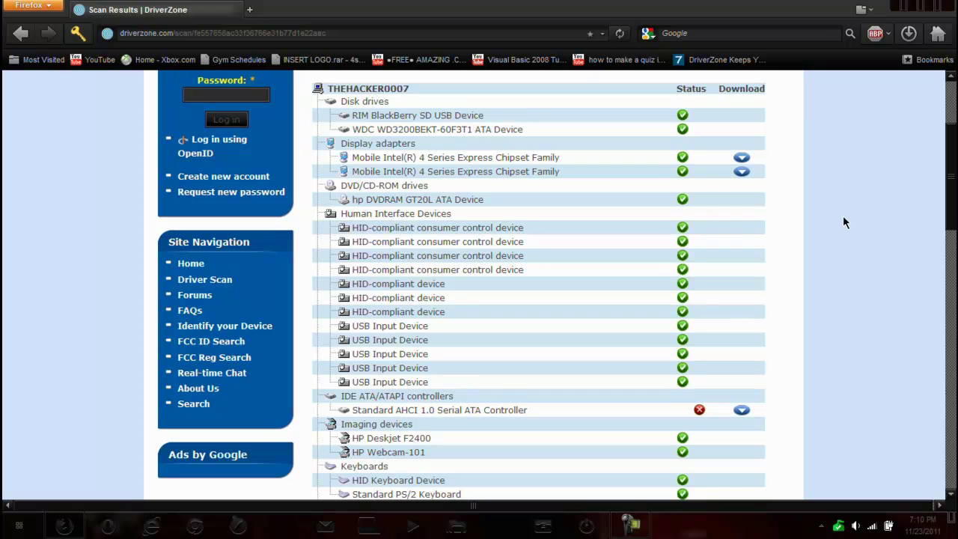
scroll(775, 168, "down", 7)
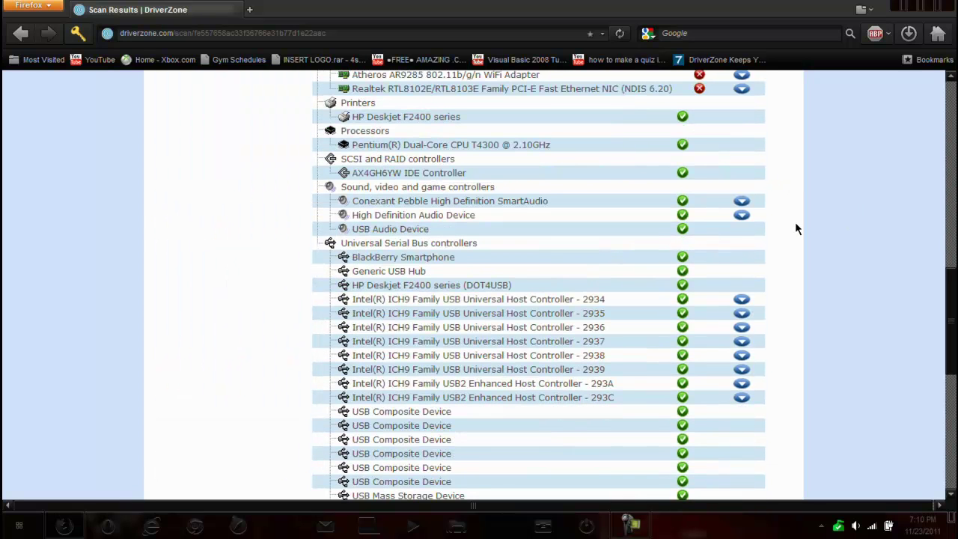
scroll(783, 216, "down", 2)
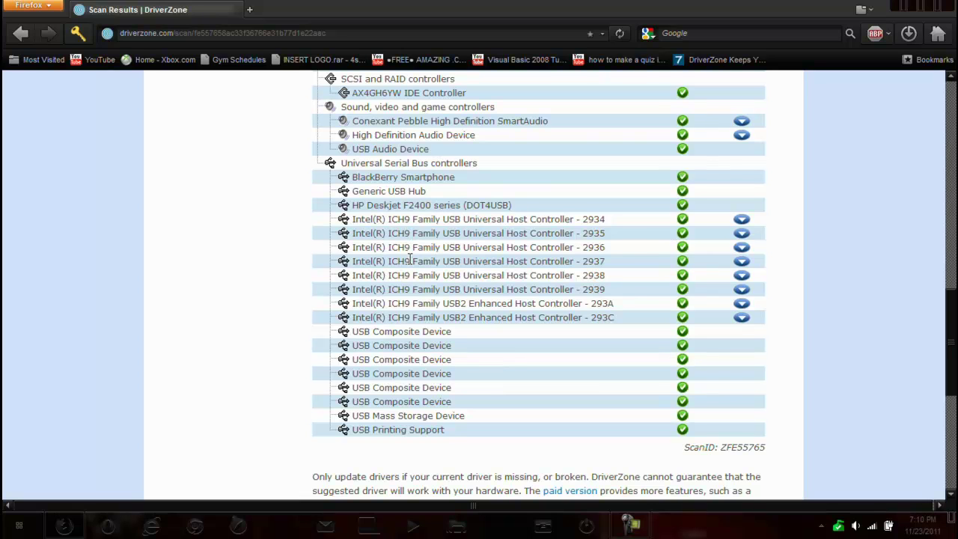
scroll(470, 307, "up", 4)
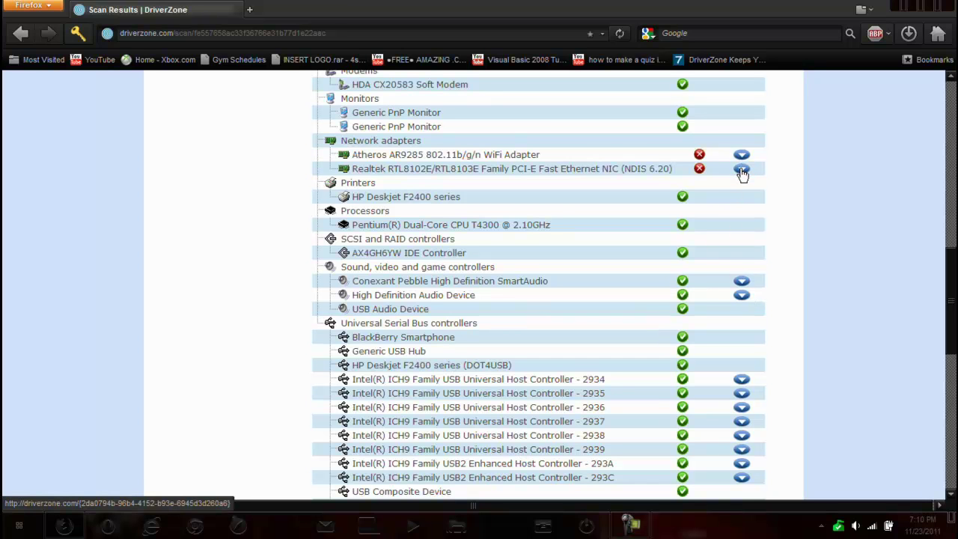
scroll(745, 161, "up", 4)
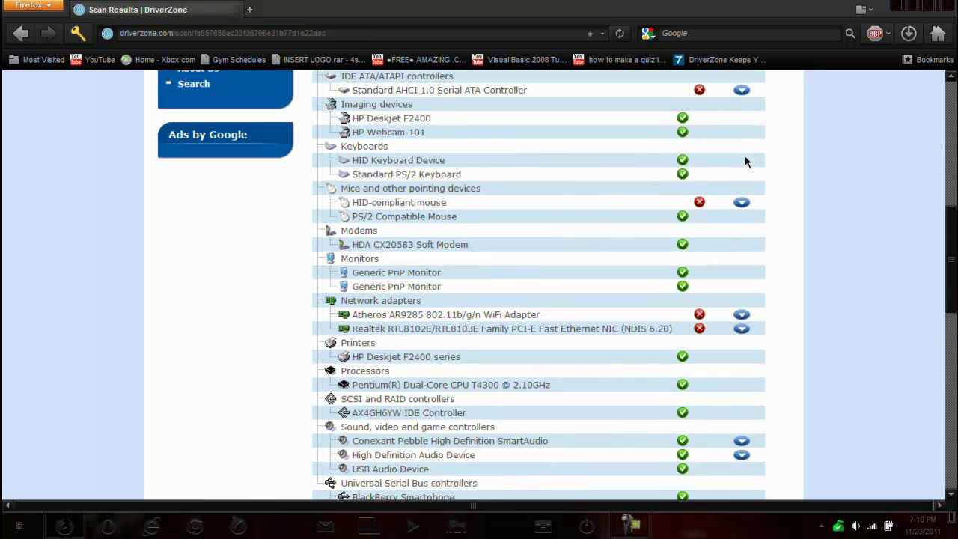
scroll(509, 187, "up", 10)
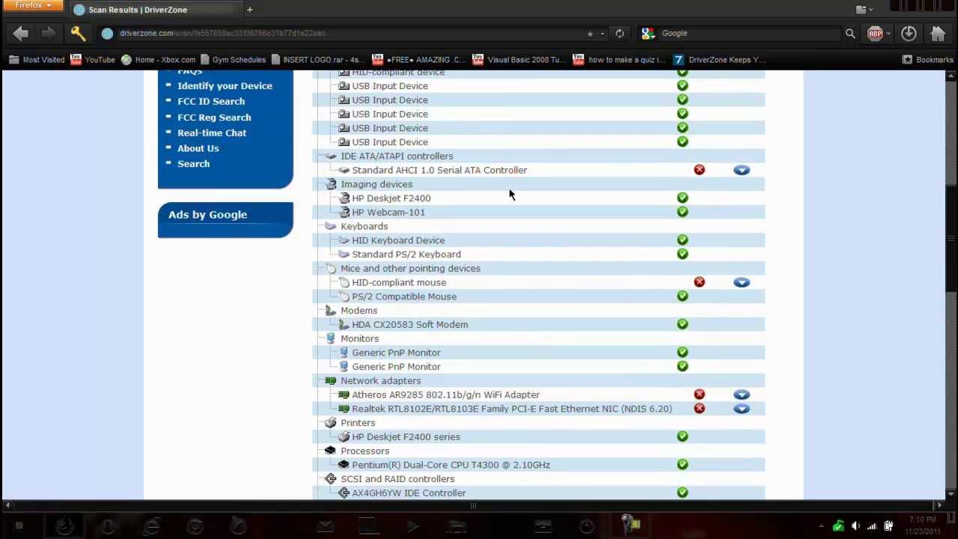
scroll(554, 217, "down", 2)
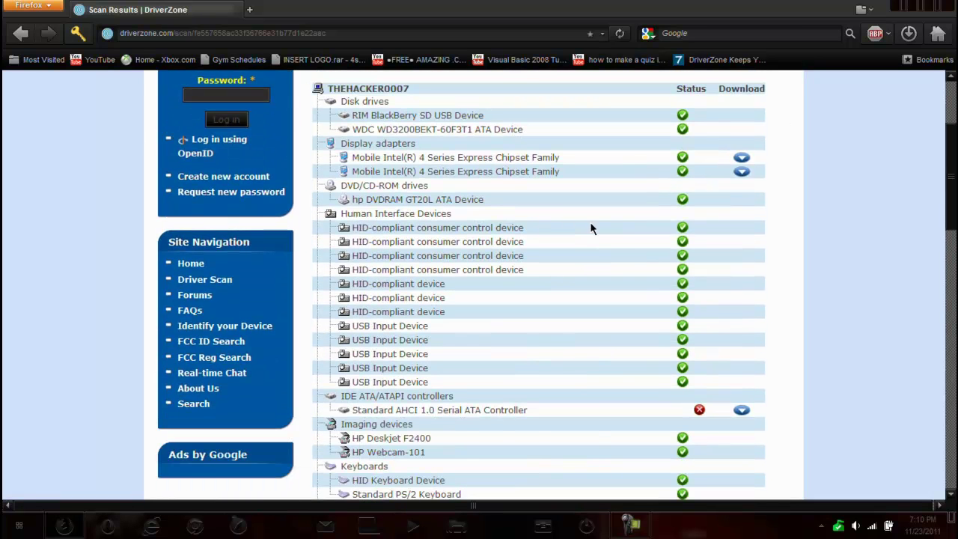
Open the ATI Mobility Radeon HD 3400 Series driver page and enter the two captcha words
left_click(740, 159)
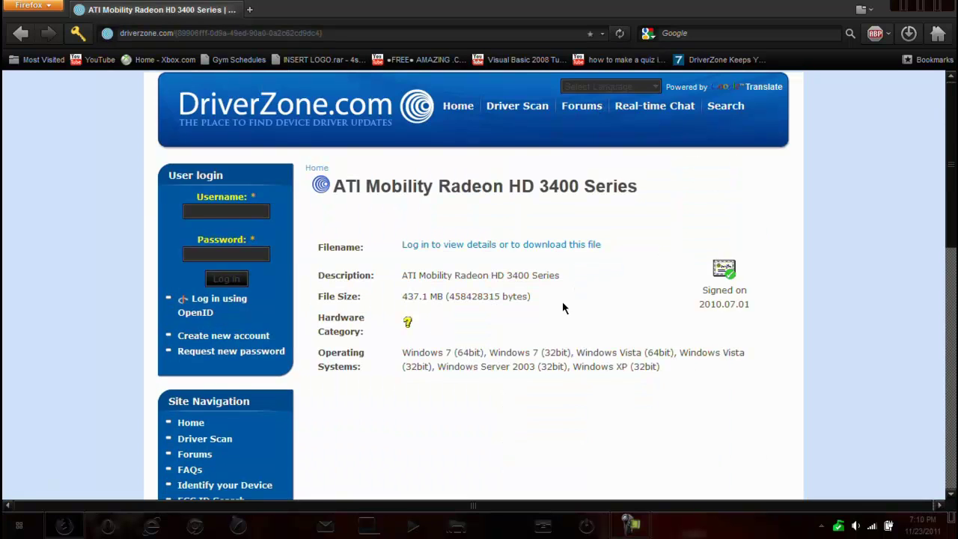
scroll(561, 298, "down", 4)
scroll(563, 302, "down", 4)
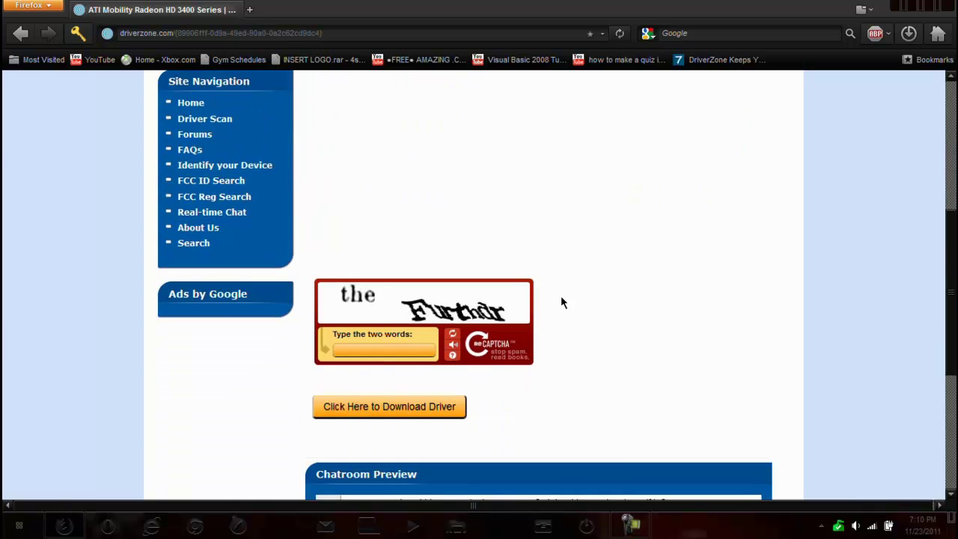
scroll(533, 295, "down", 2)
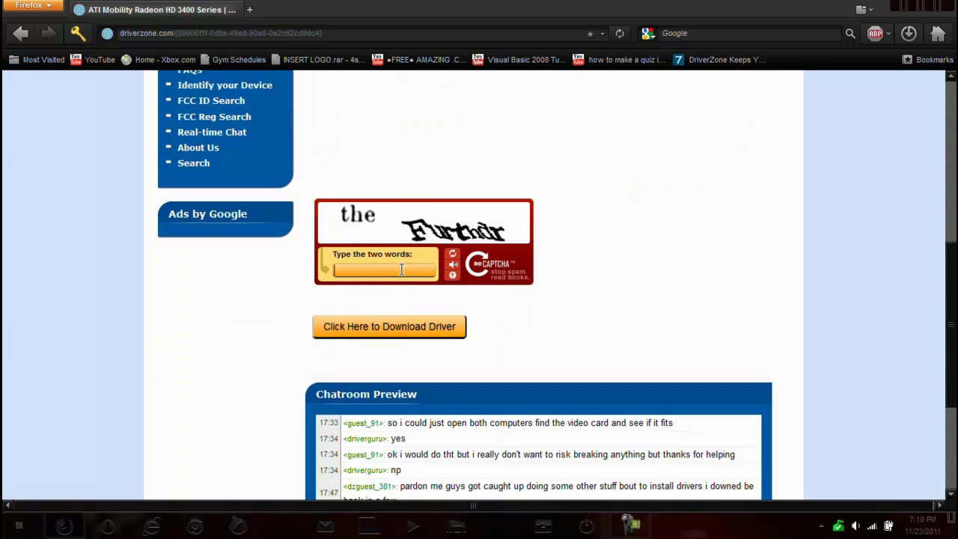
type("the furthdr")
Request the driver download, then register a new account with a username and e-mail address
left_click(423, 330)
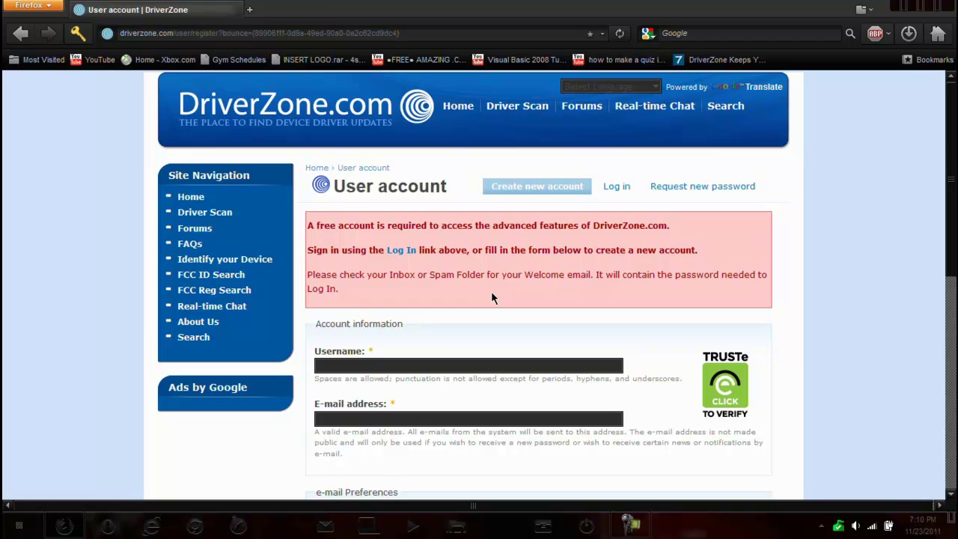
scroll(492, 298, "down", 2)
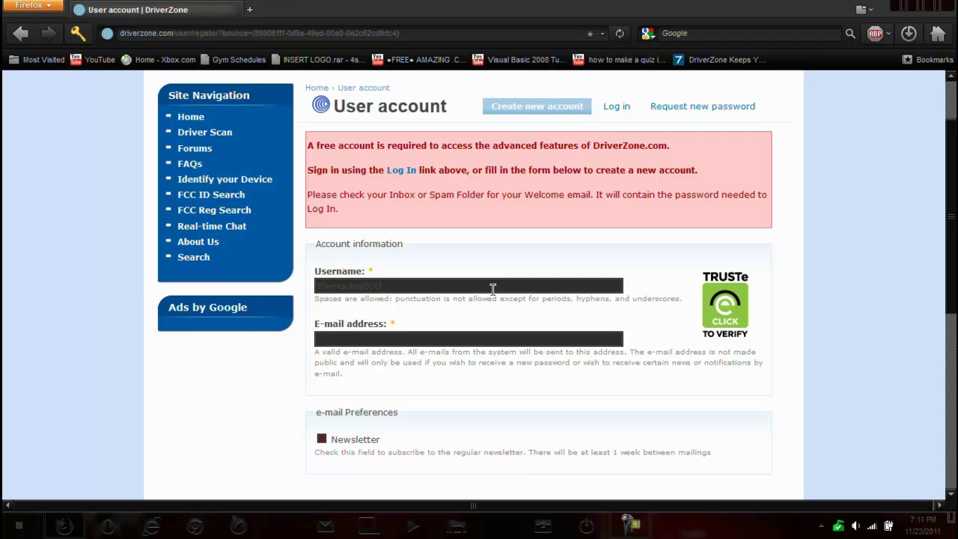
scroll(509, 295, "down", 2)
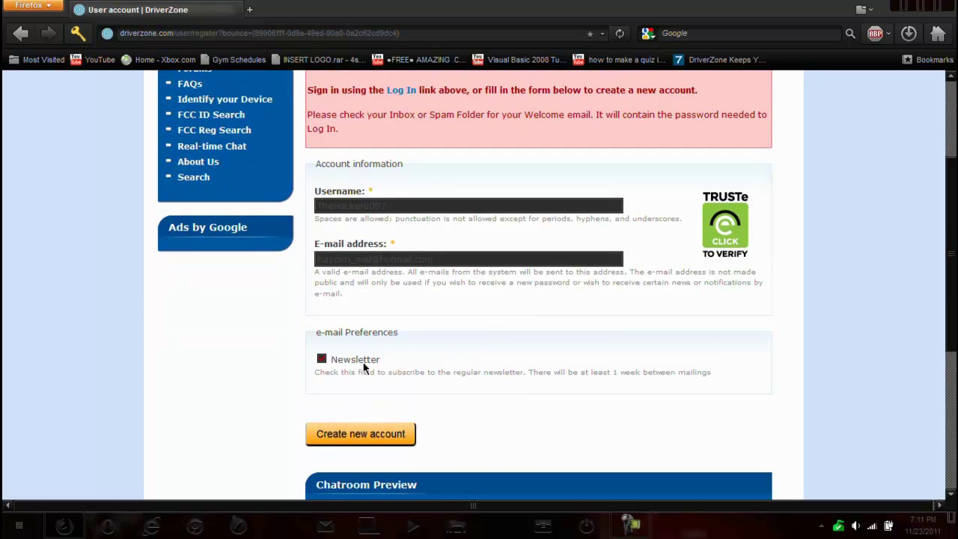
left_click(365, 433)
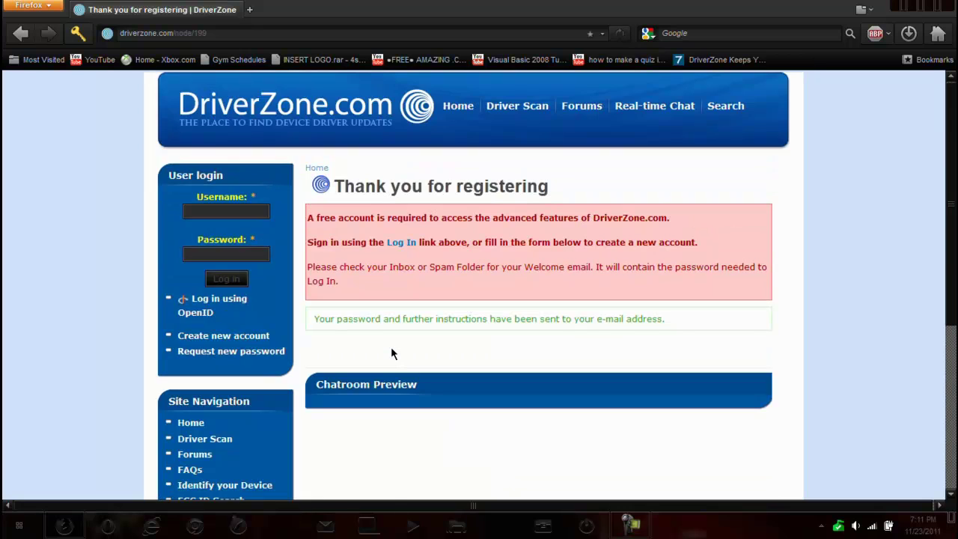
scroll(395, 341, "down", 4)
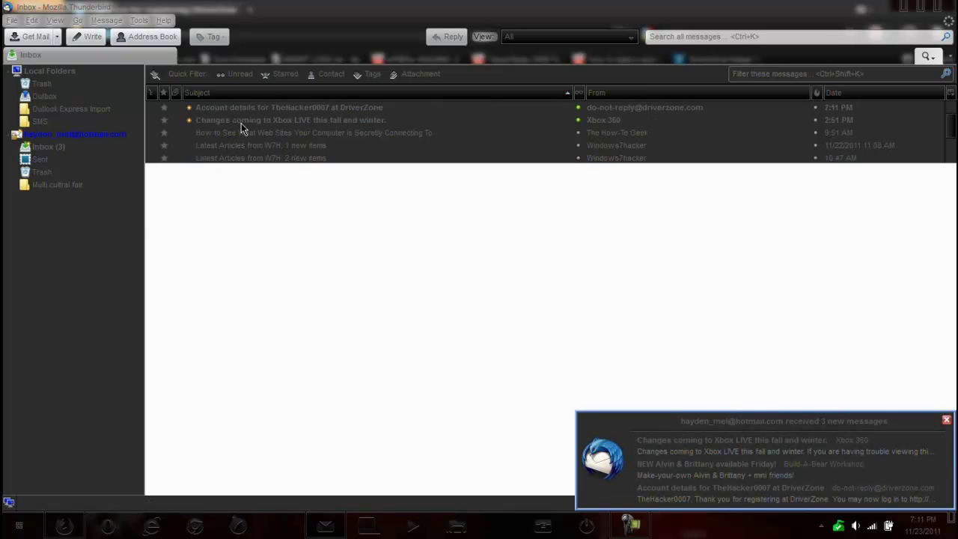
Open the DriverZone account-details message in the Thunderbird Inbox
left_click(255, 109)
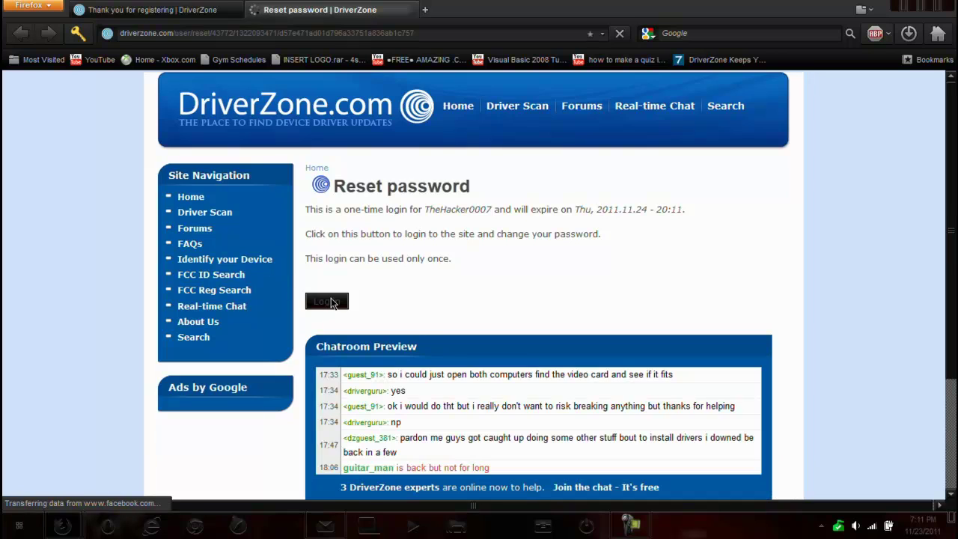
Log in via the one-time link, save a new account password, and let Firefox remember it
left_click(332, 301)
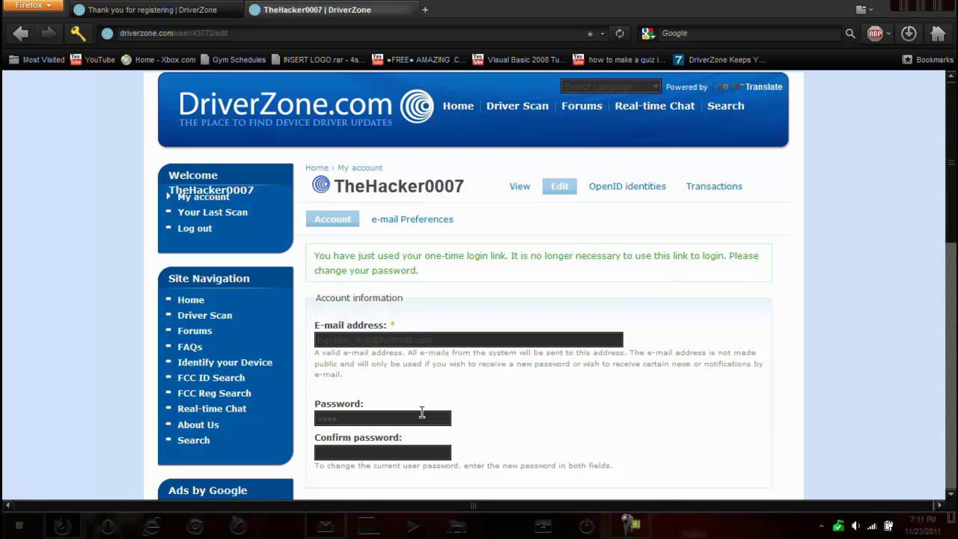
left_click(421, 412)
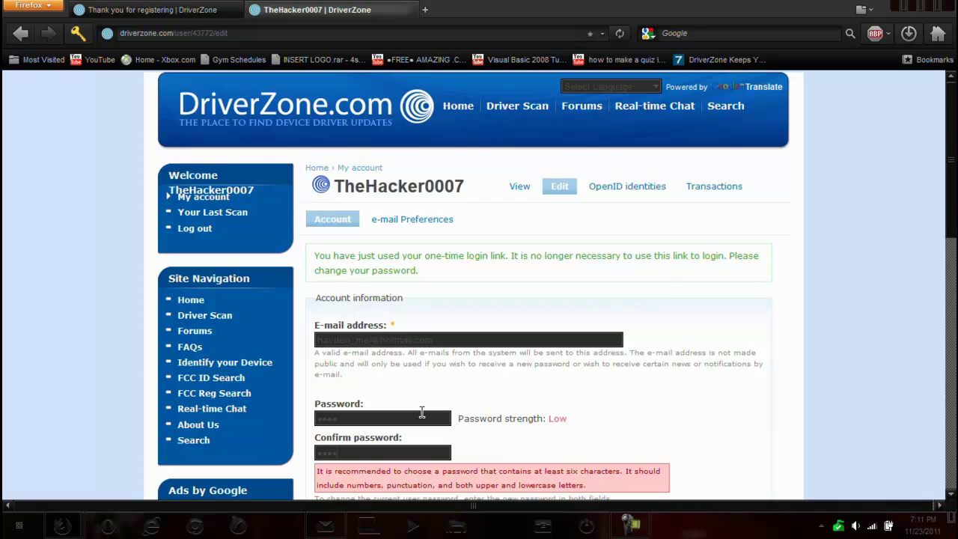
scroll(421, 411, "down", 3)
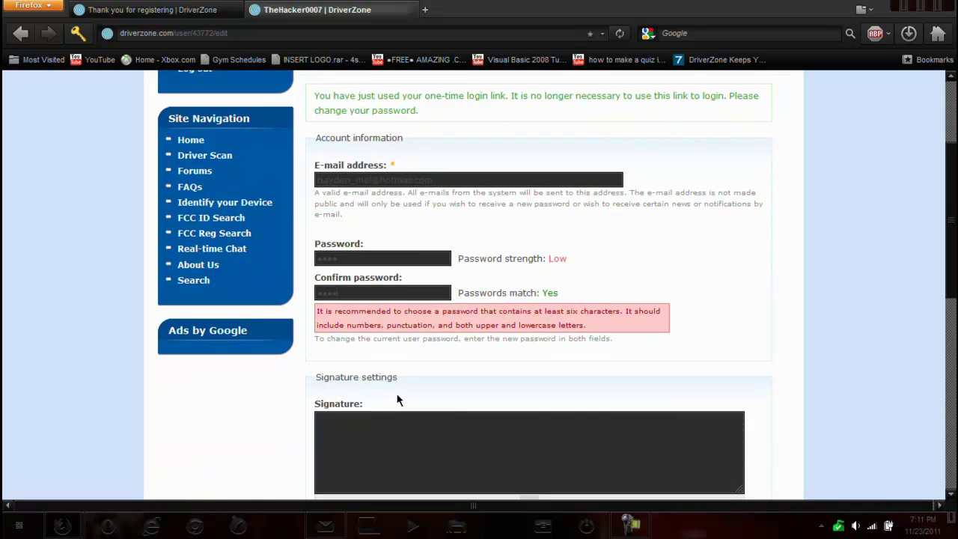
scroll(398, 401, "down", 2)
scroll(402, 402, "down", 5)
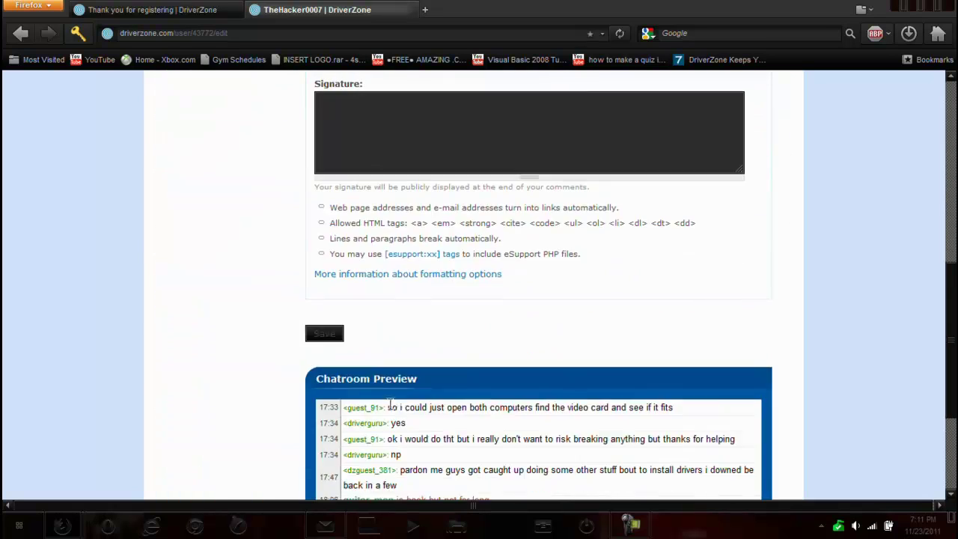
left_click(324, 334)
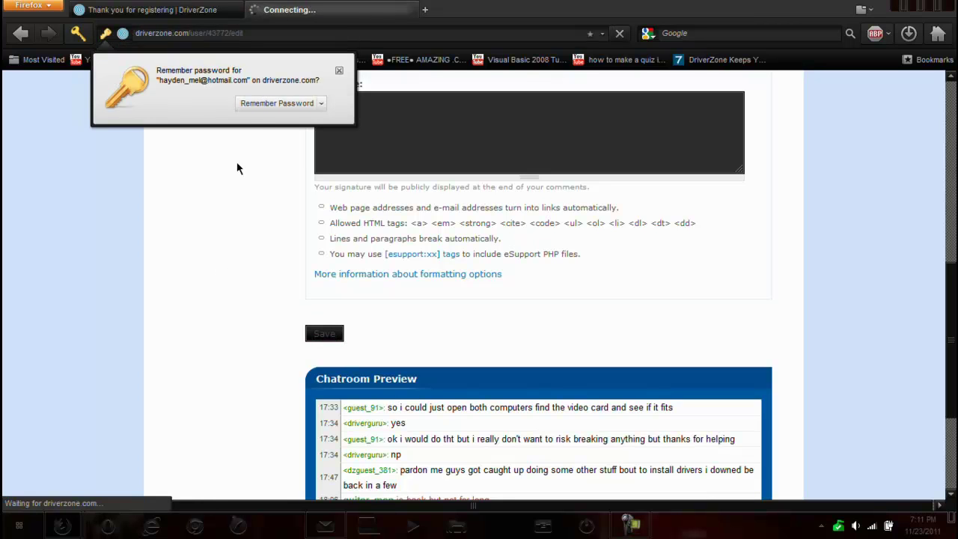
left_click(261, 105)
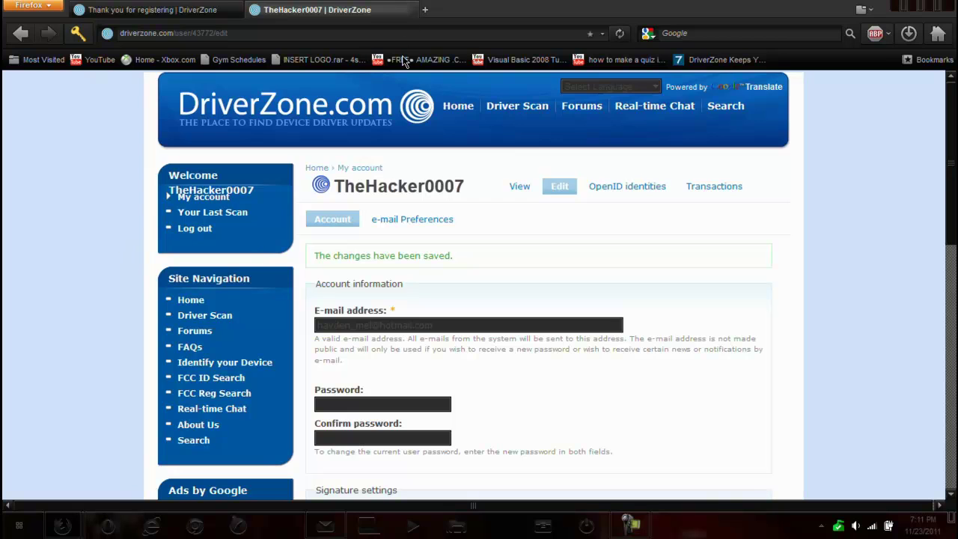
Return to the registration tab, log in, and open the last driver scan results
left_click(188, 12)
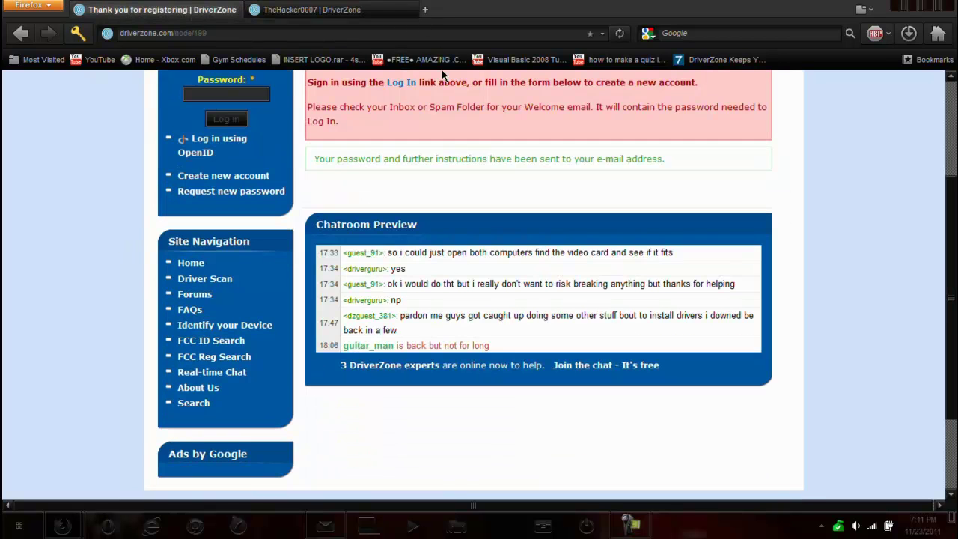
scroll(468, 187, "up", 3)
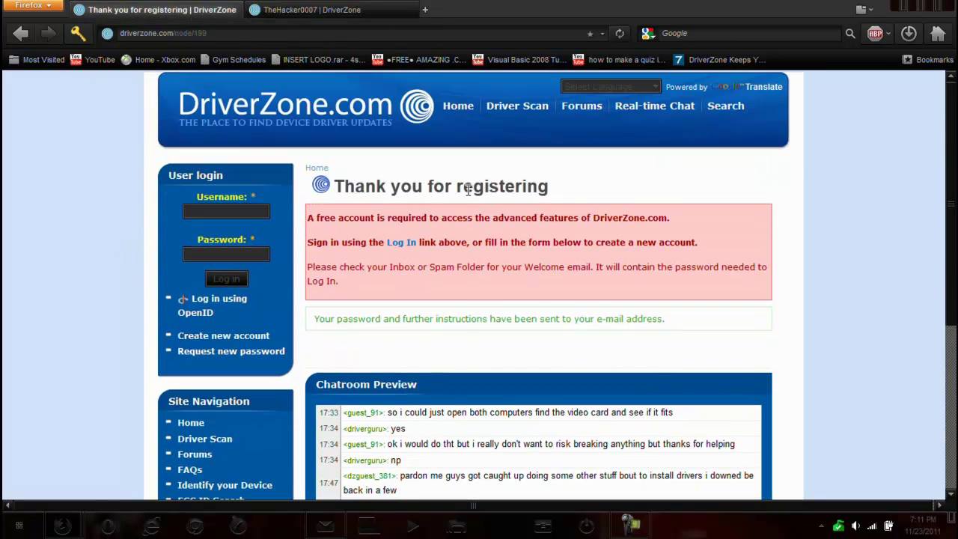
left_click(406, 246)
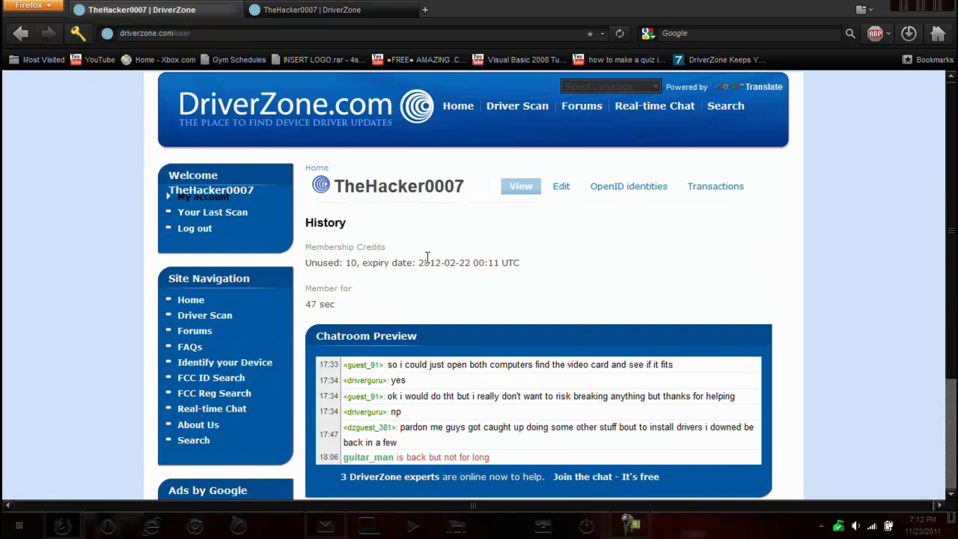
scroll(428, 256, "down", 3)
scroll(428, 256, "up", 3)
scroll(425, 262, "down", 2)
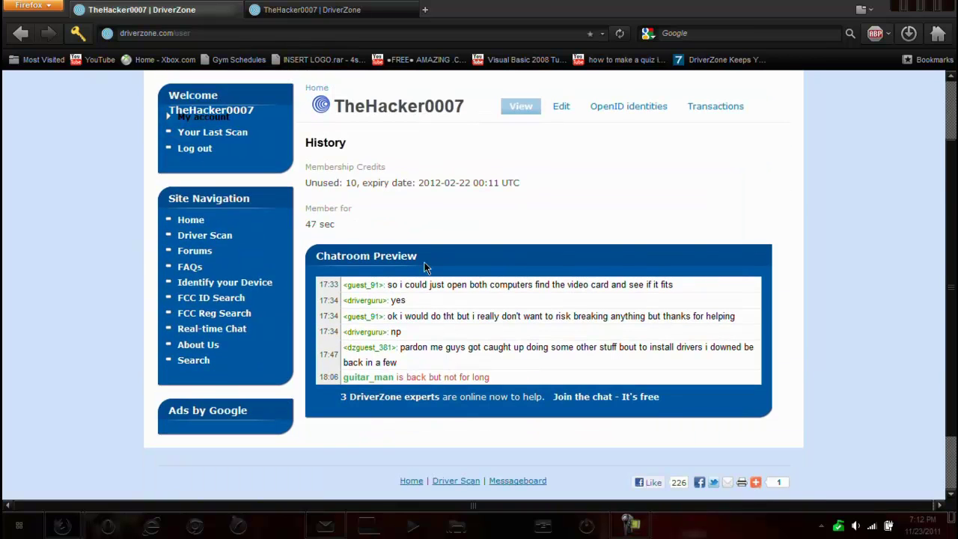
left_click(232, 137)
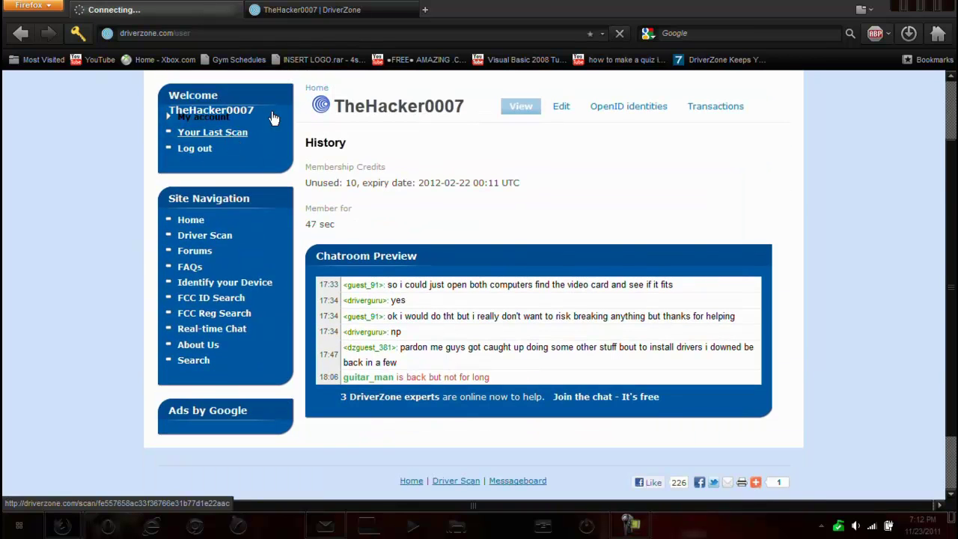
Close the My account settings tab, leaving the Scan Results tab showing
left_click(391, 12)
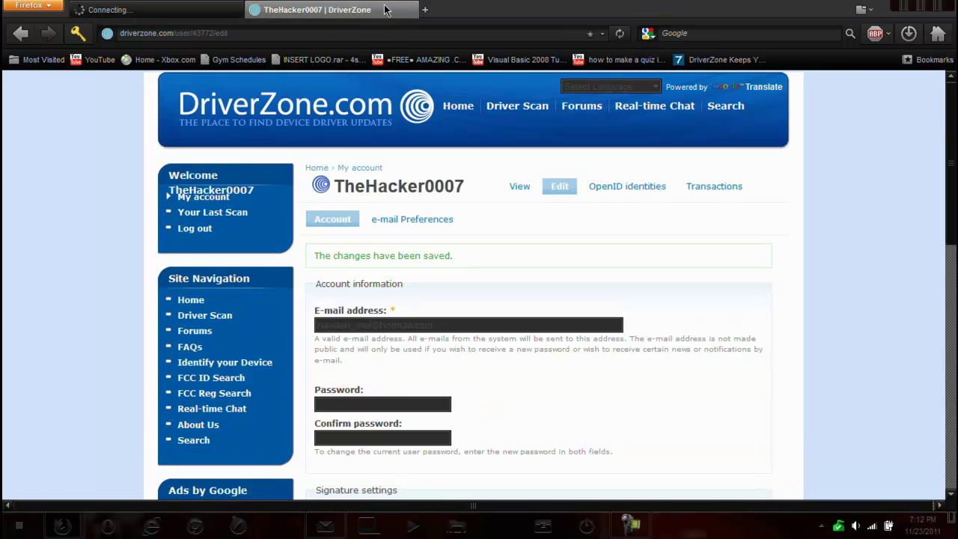
right_click(392, 13)
left_click(419, 125)
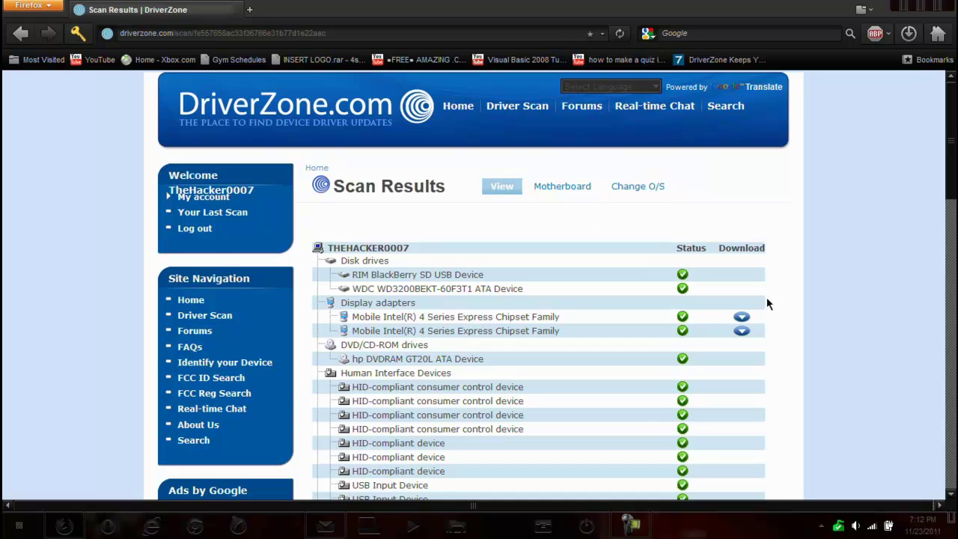
Download the first Intel display adapter's 02_VGA.zip driver, opening it with WinRAR
left_click(741, 317)
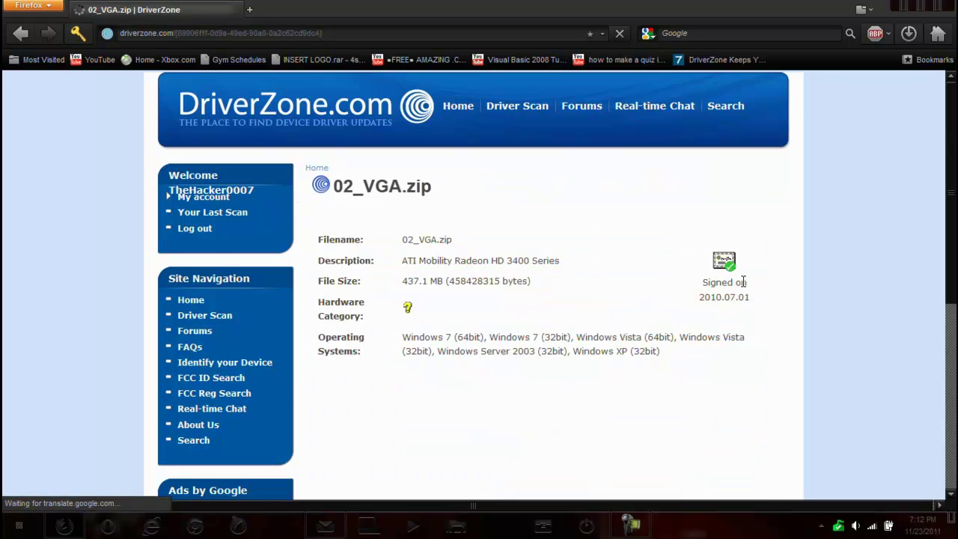
scroll(539, 296, "down", 10)
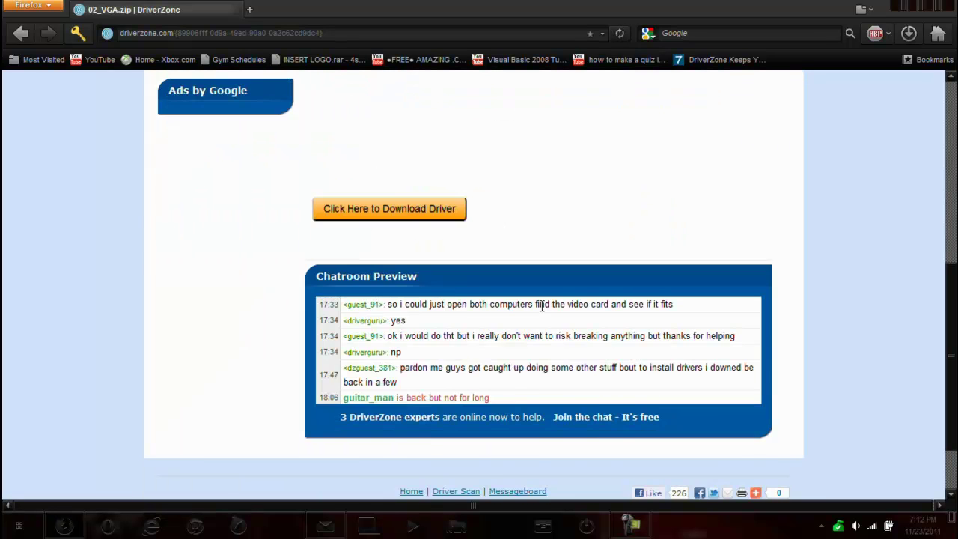
scroll(470, 258, "up", 3)
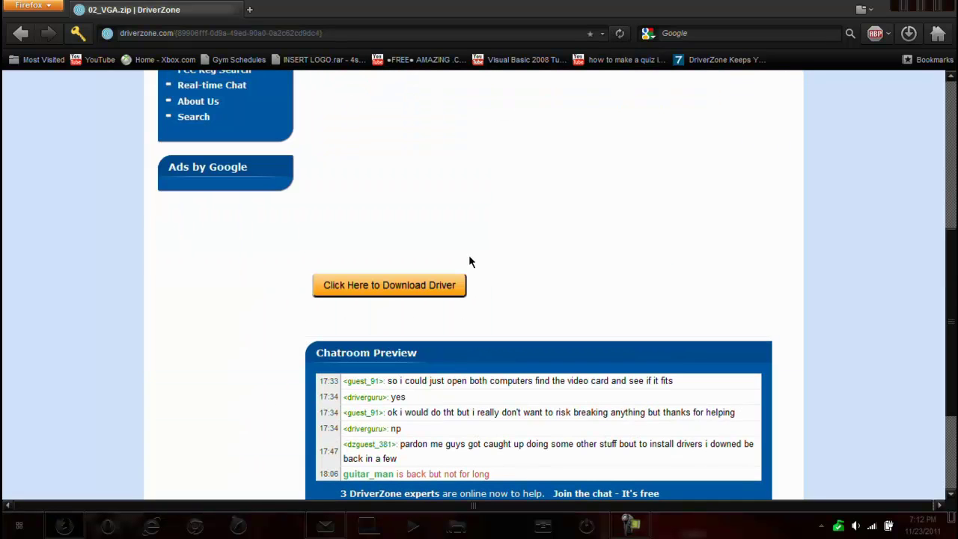
left_click(411, 290)
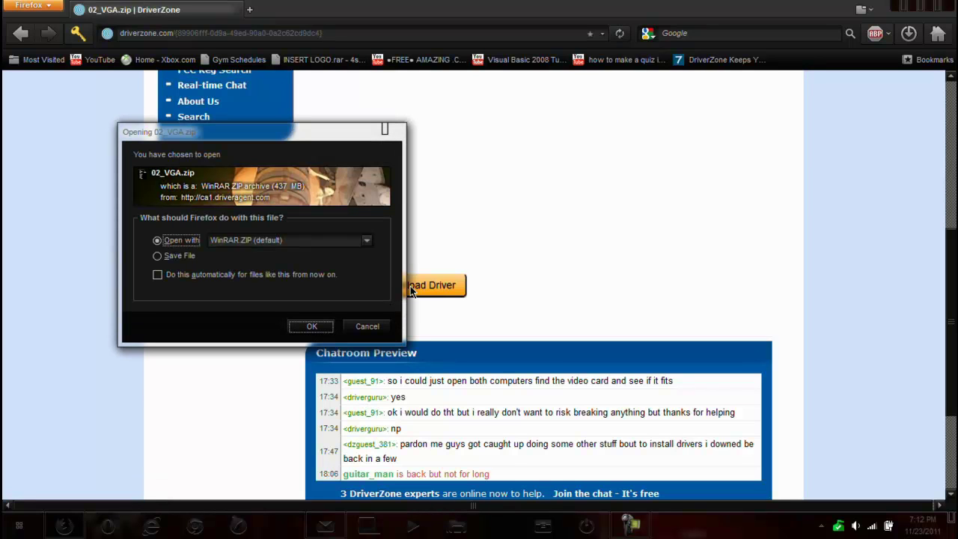
left_click(315, 327)
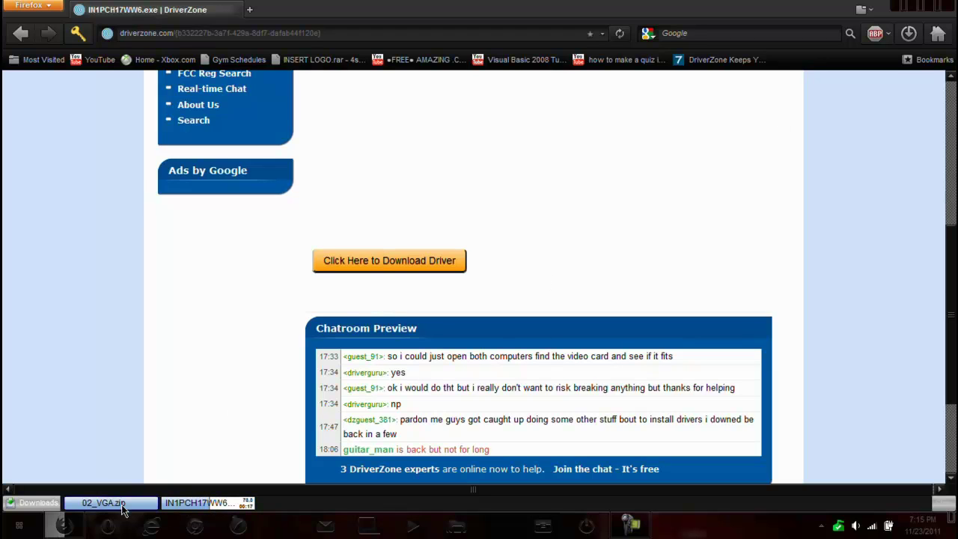
Launch the downloaded IN1PCH17WW6.exe hotfix so its InstallShield Wizard extracts files
mouse_move(120, 509)
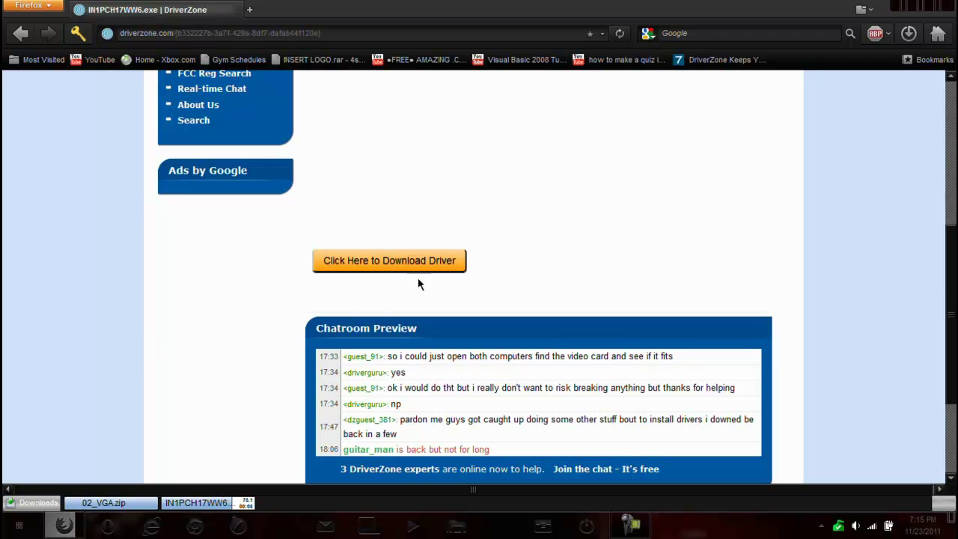
left_click_drag(949, 273, 949, 176)
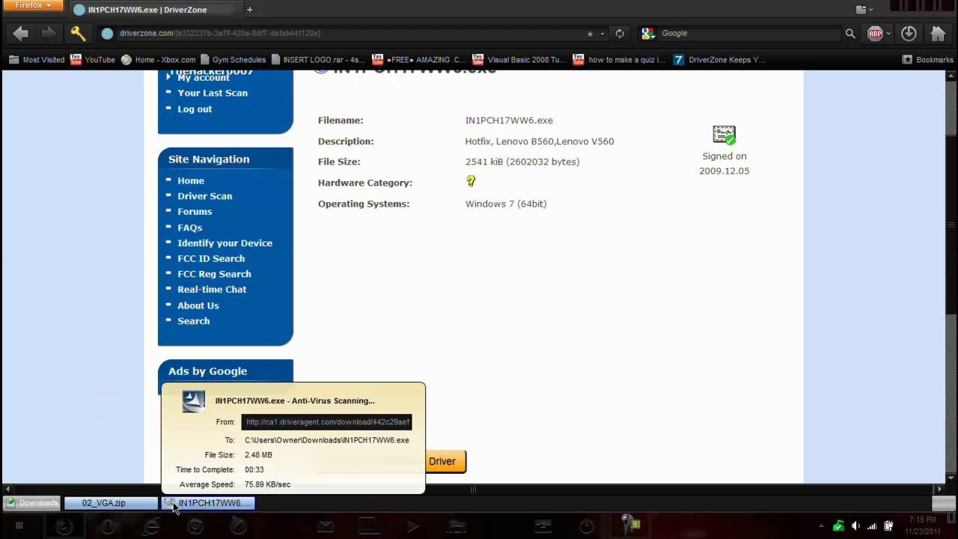
left_click(173, 503)
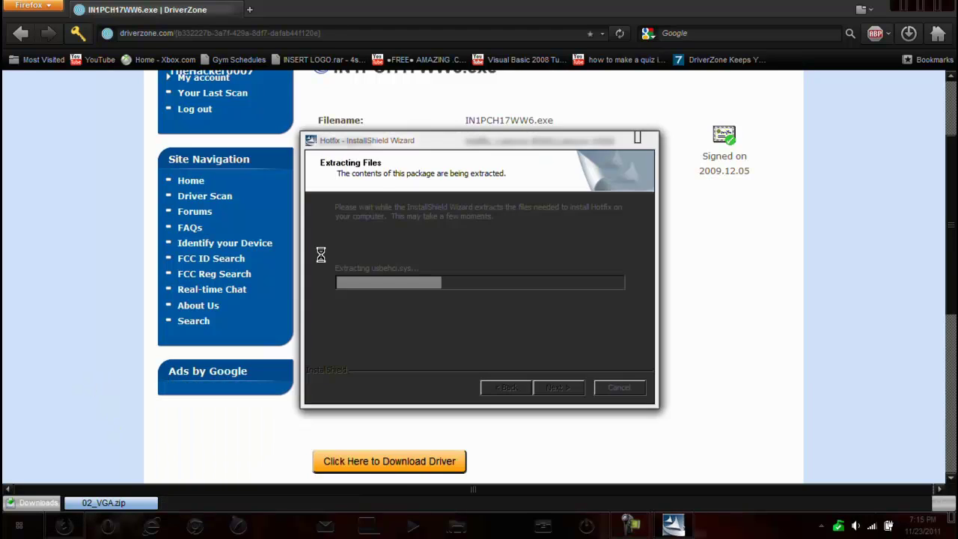
Clear the desktop and open the DriverZone DriverAgent's About box from the tray icon
left_click(949, 10)
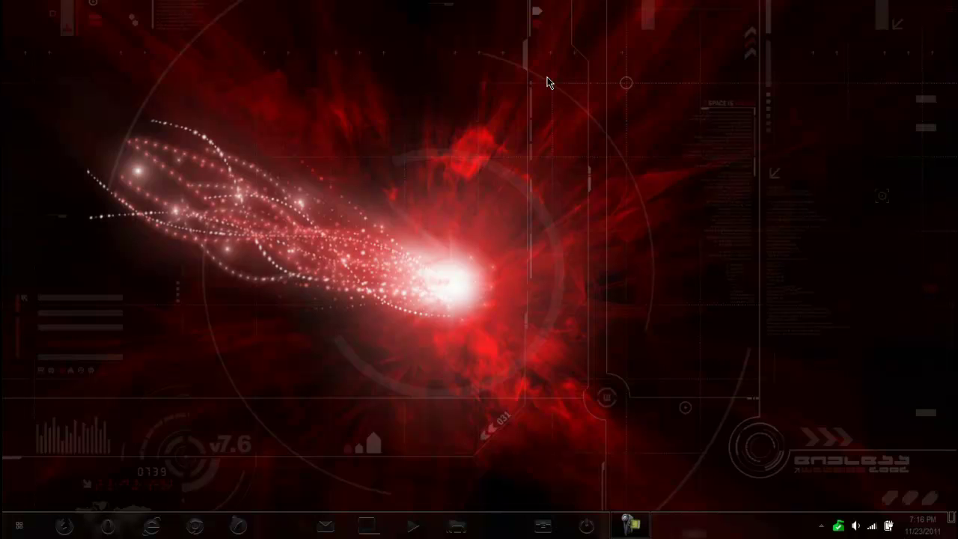
left_click(822, 526)
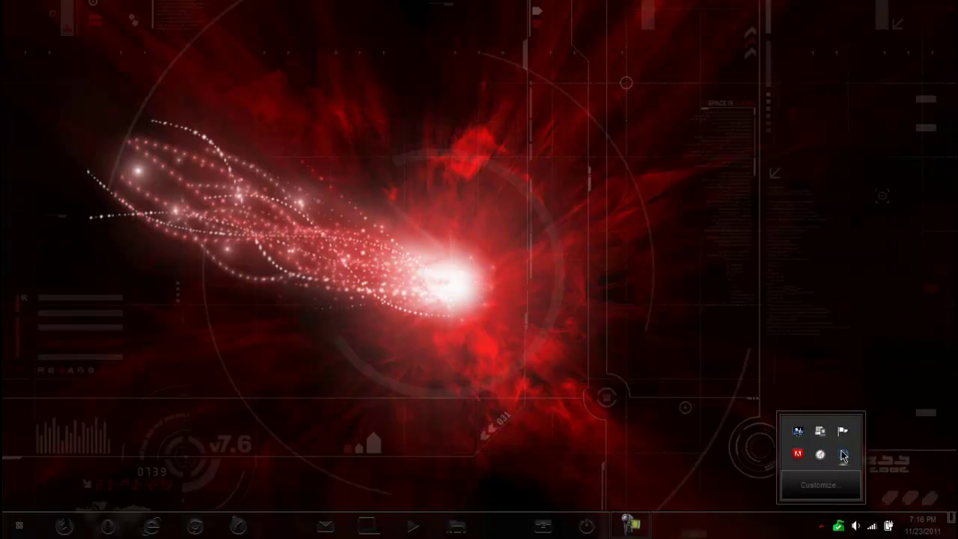
right_click(844, 456)
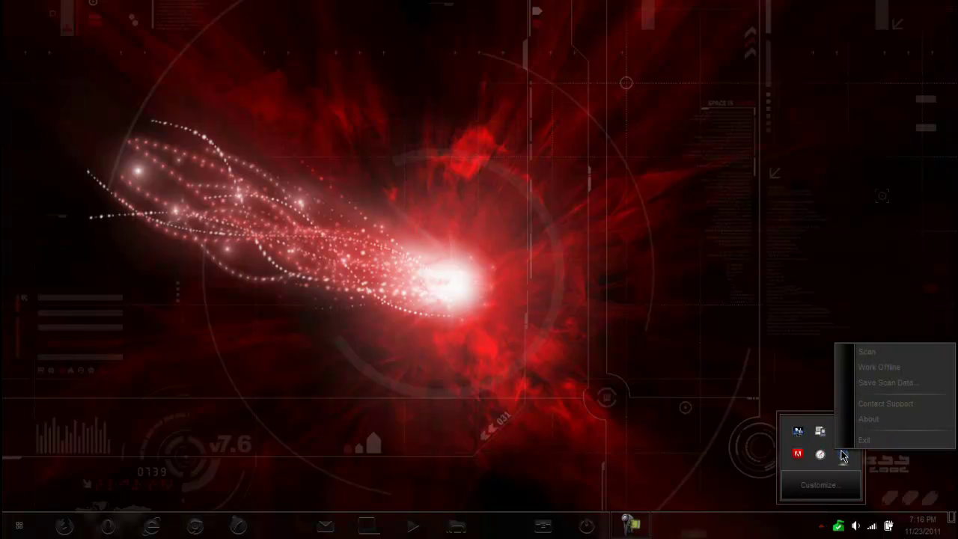
left_click(866, 421)
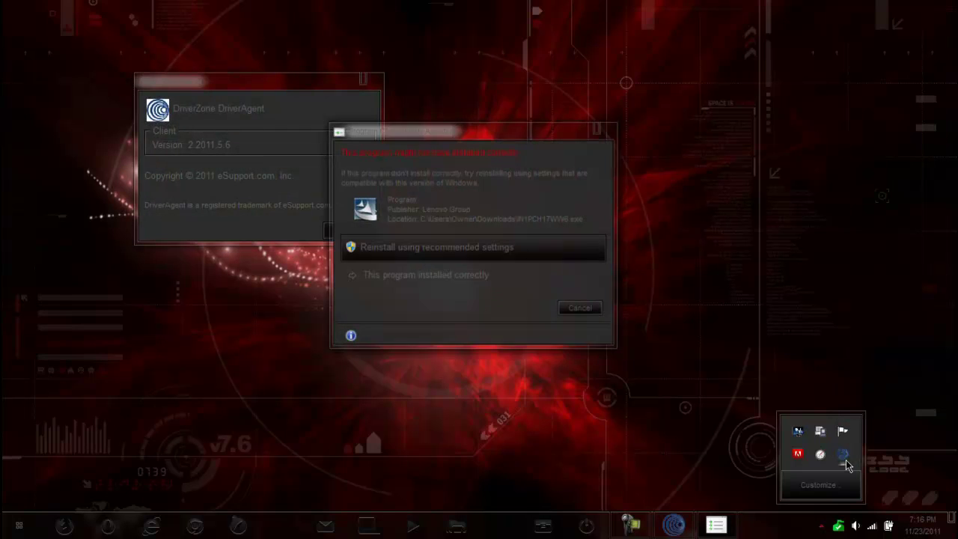
Report the IN1PCH17WW6.exe hotfix as installed correctly and close the DriverAgent About box
left_click_drag(251, 83, 169, 140)
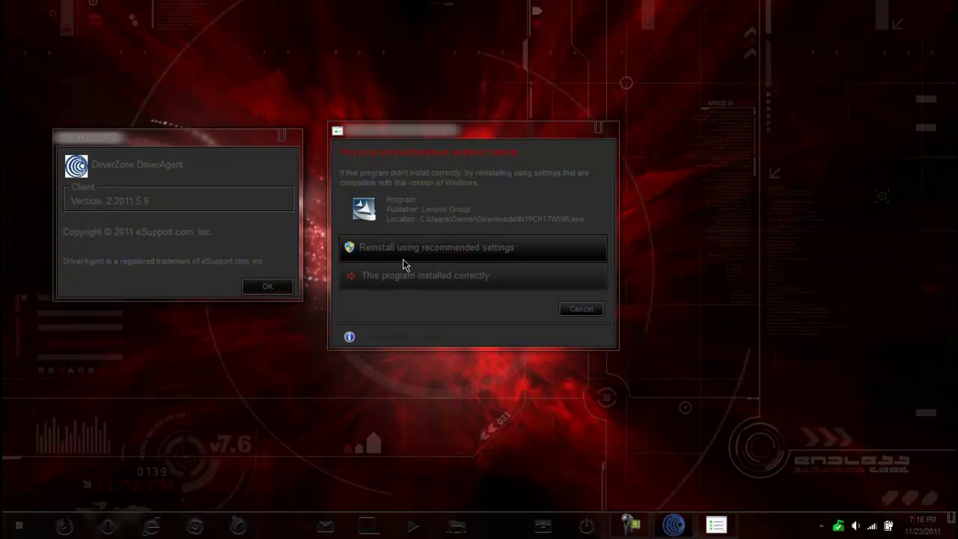
left_click(374, 274)
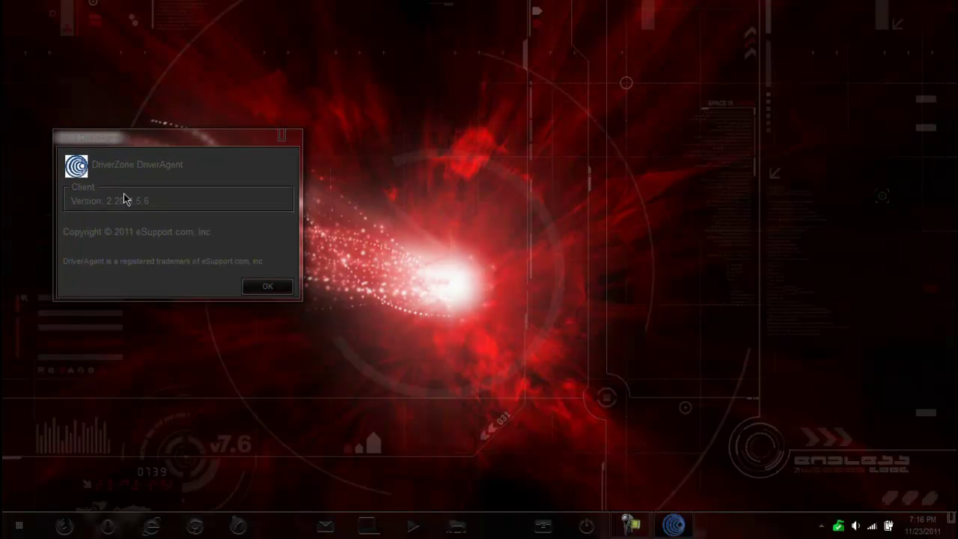
left_click(278, 291)
Rerun the IN1PCH17WW6.exe hotfix, choosing Yes to All to overwrite files, then close the installer
left_click(821, 526)
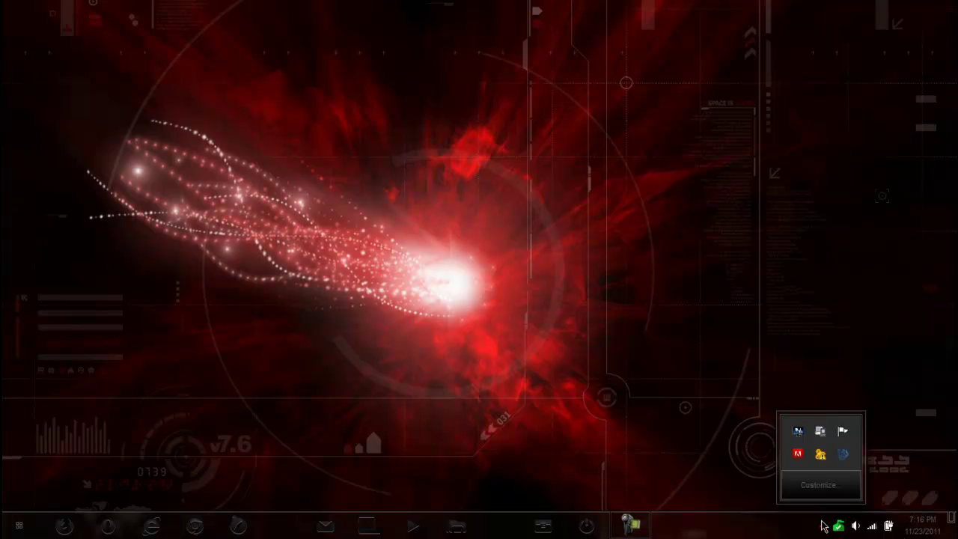
right_click(843, 457)
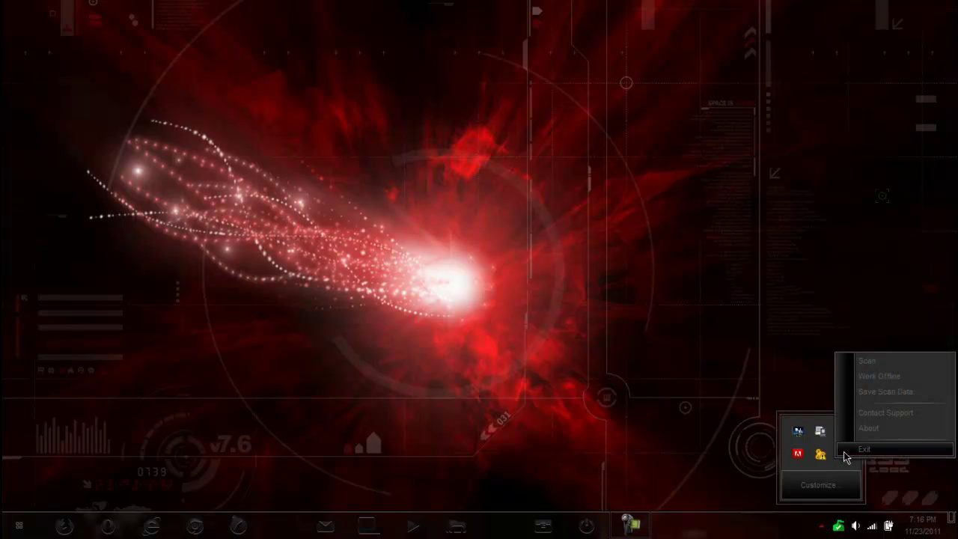
left_click(871, 410)
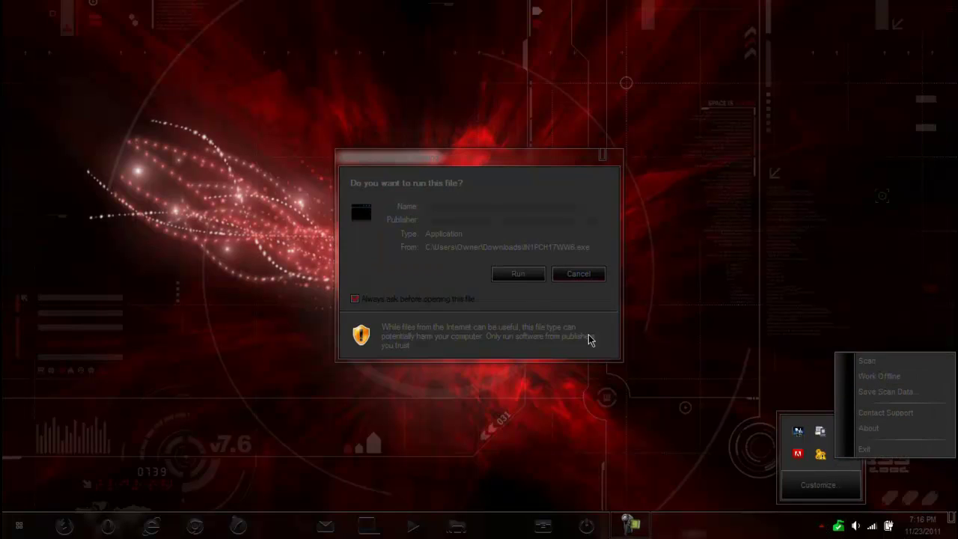
left_click(522, 276)
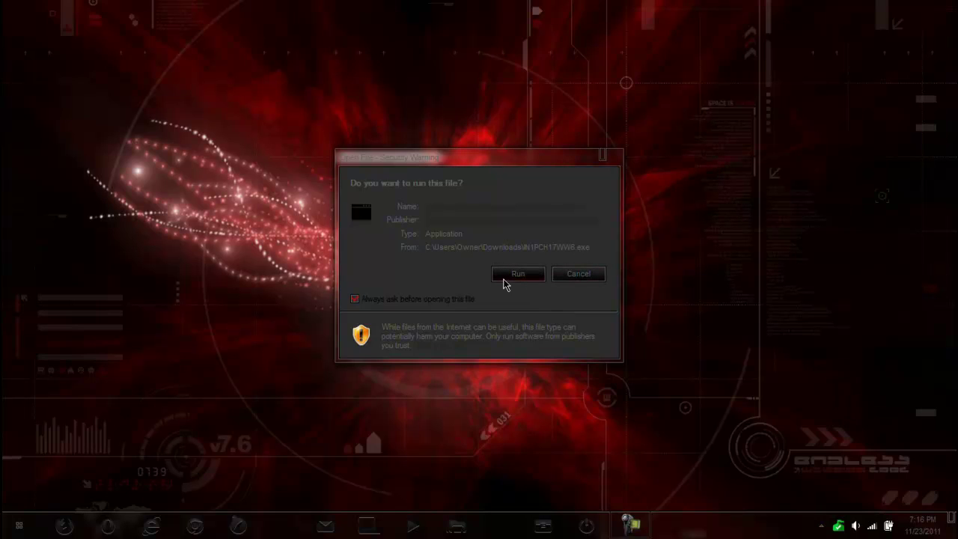
left_click(507, 275)
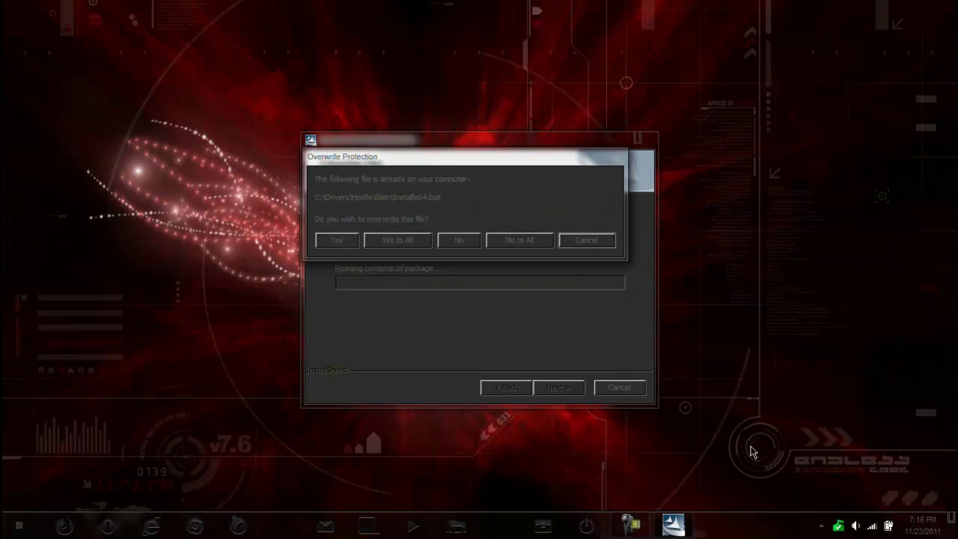
left_click(399, 240)
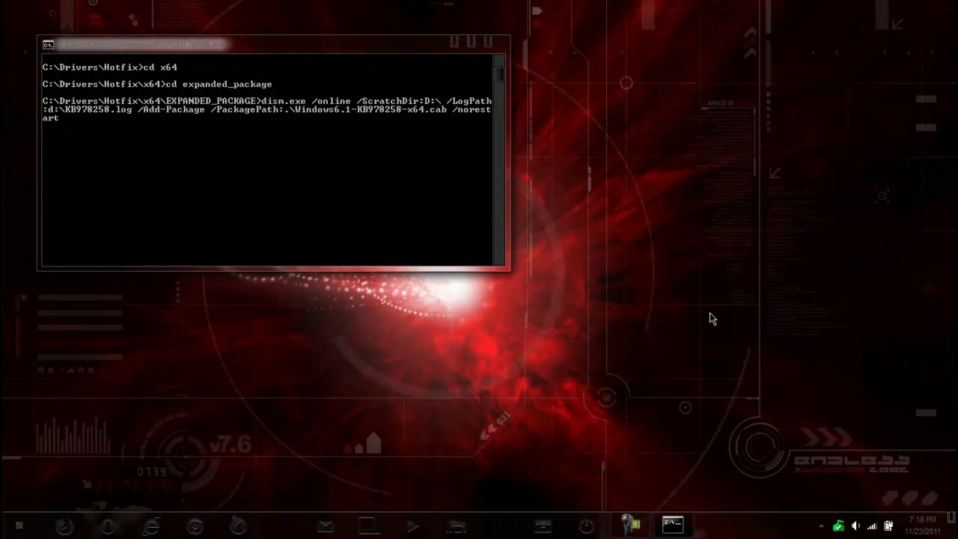
key("Return")
key("alt+F4")
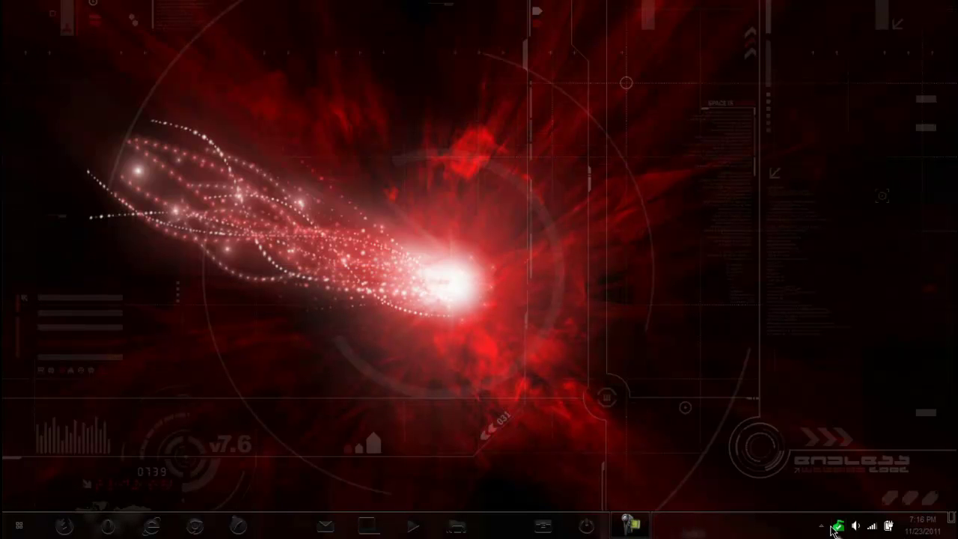
Launch a new scan with Scan from the DriverZone globe tray icon's menu
left_click(823, 529)
right_click(843, 454)
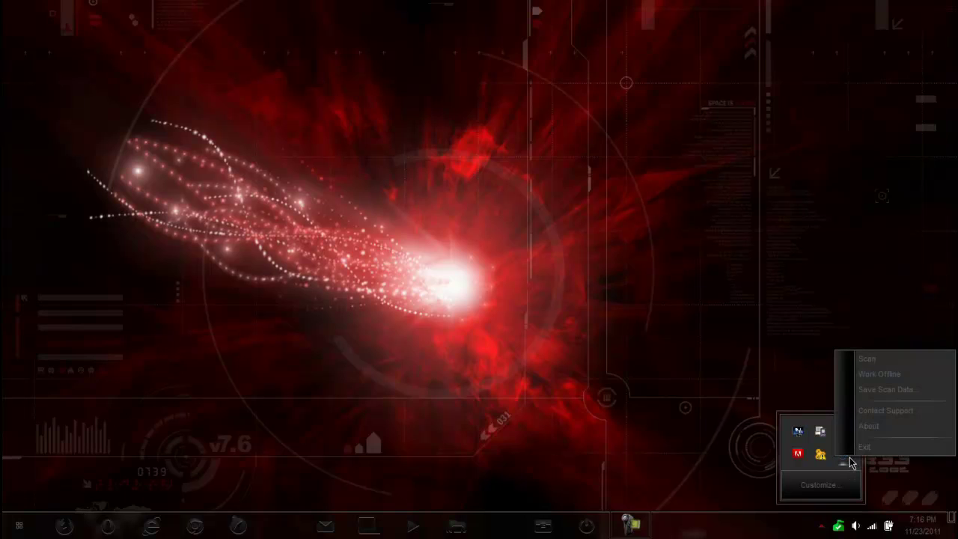
left_click(866, 360)
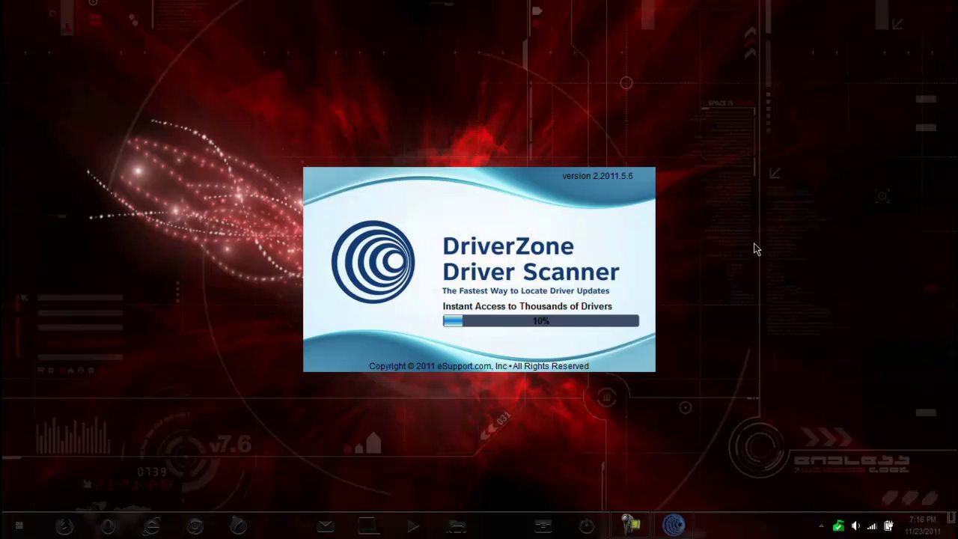